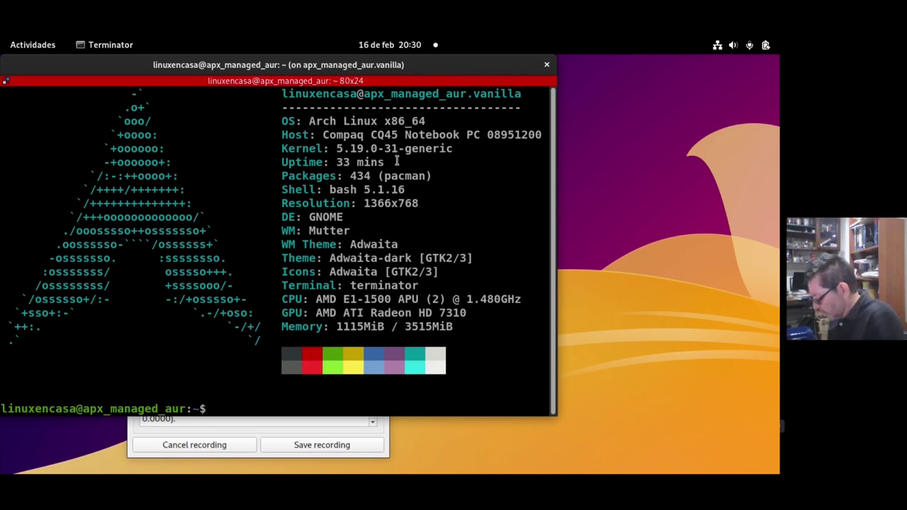
List the home folder's contents with ls in the Arch Linux container terminal.
text(exit)
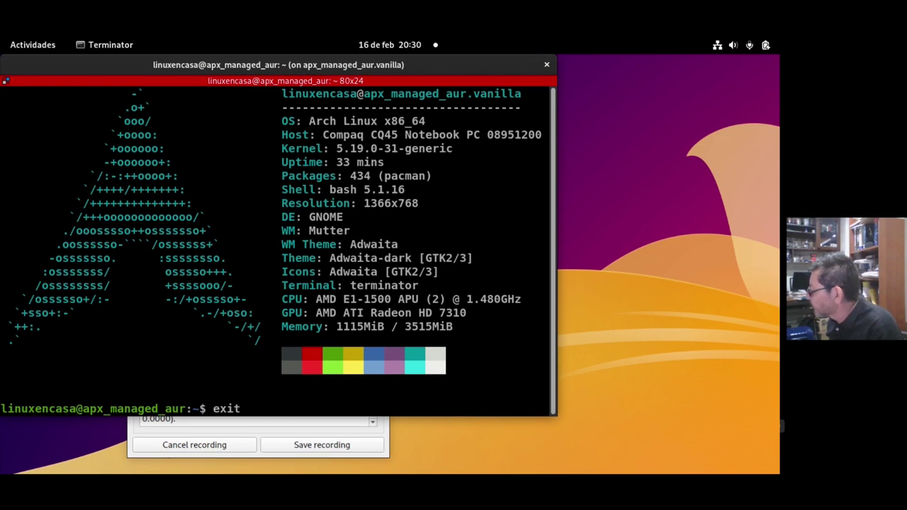
key(BackSpace)
key(BackSpace)
key(BackSpace)
key(BackSpace)
text(ls)
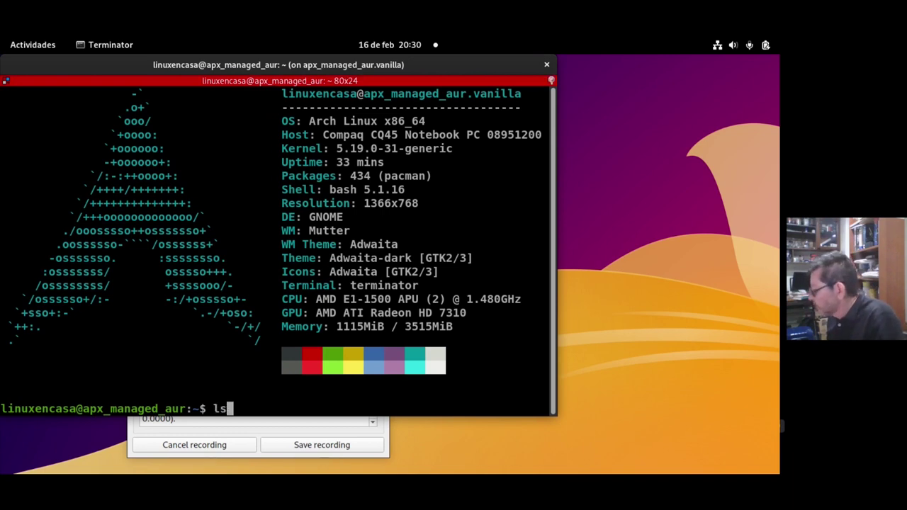
key(Return)
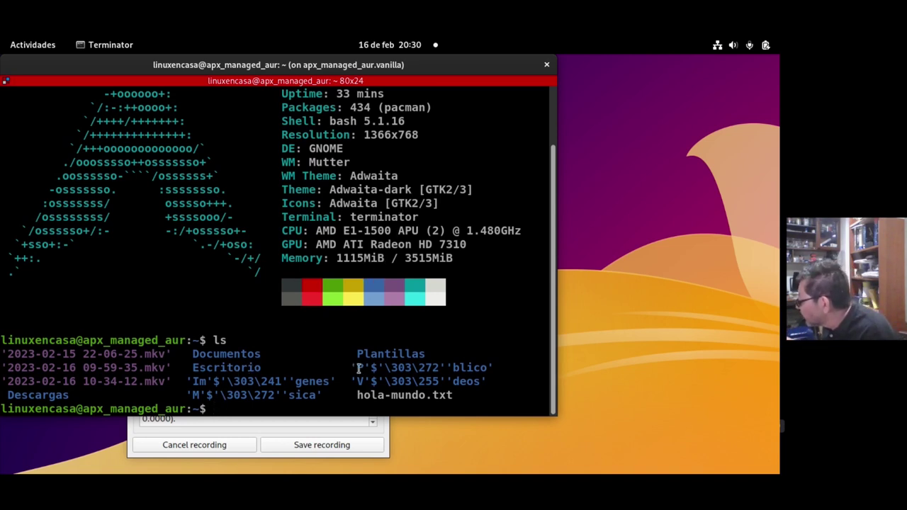
Highlight the garbled accented folder names for Público, Vídeos, Imágenes and Música in the directory listing.
drag(358, 368, 488, 367)
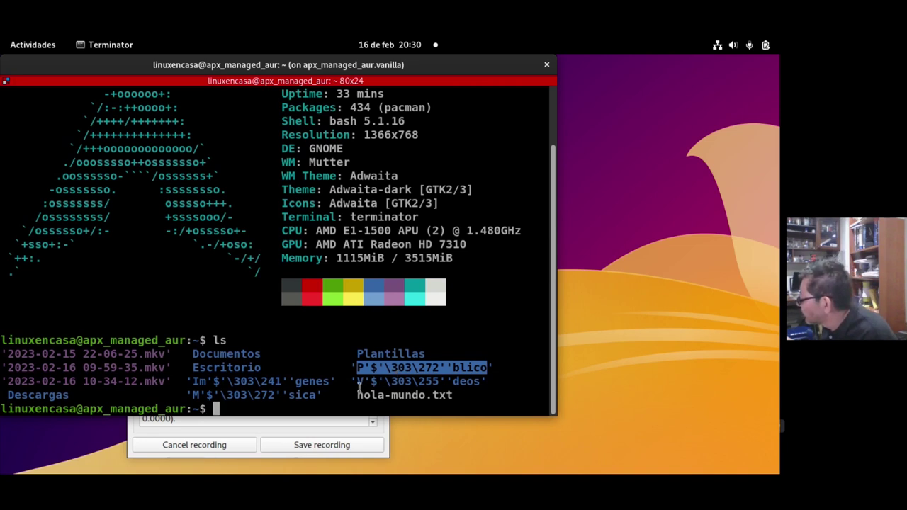
drag(358, 382, 482, 382)
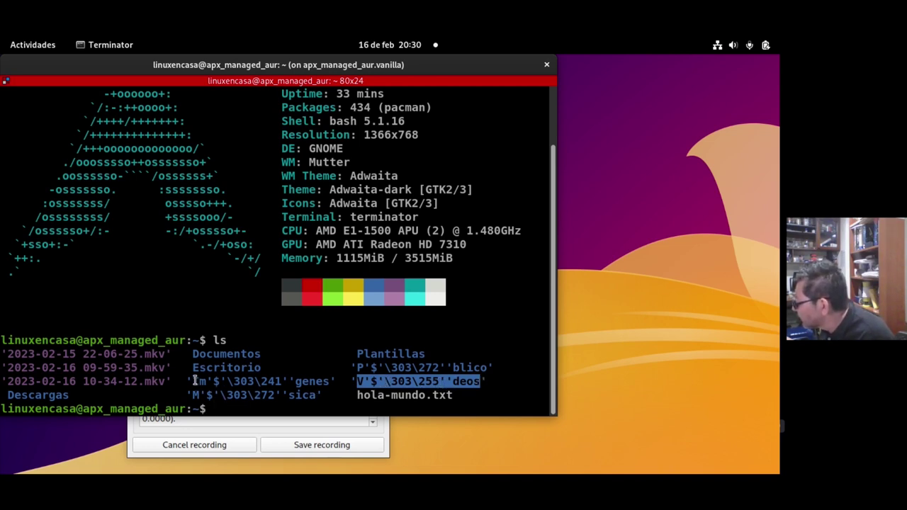
drag(194, 380, 335, 379)
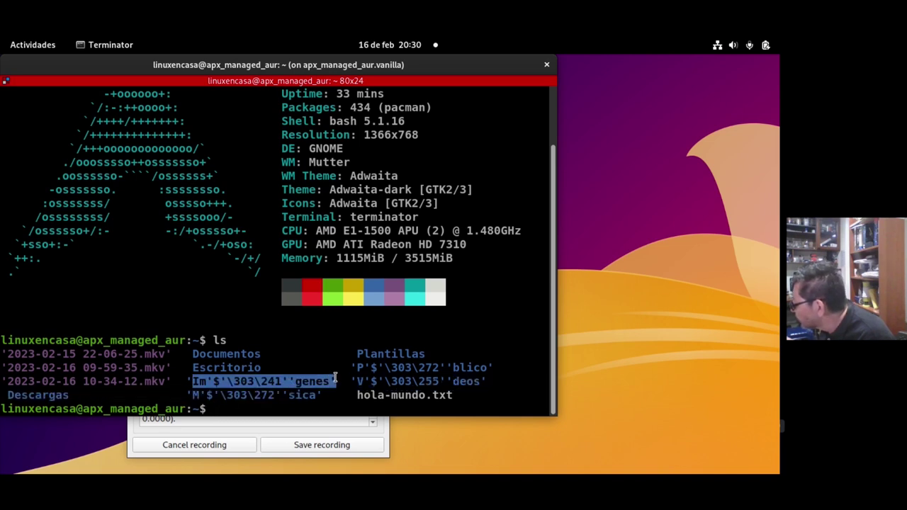
drag(191, 395, 314, 388)
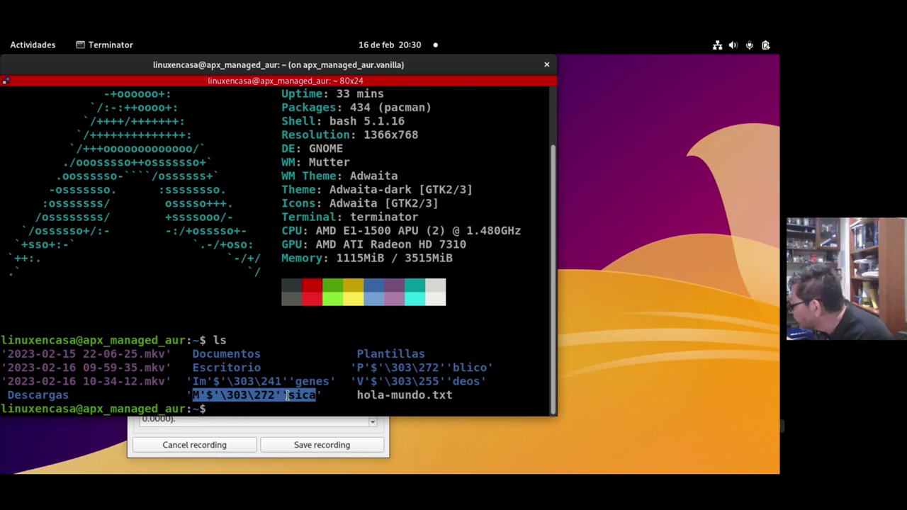
drag(290, 394, 201, 394)
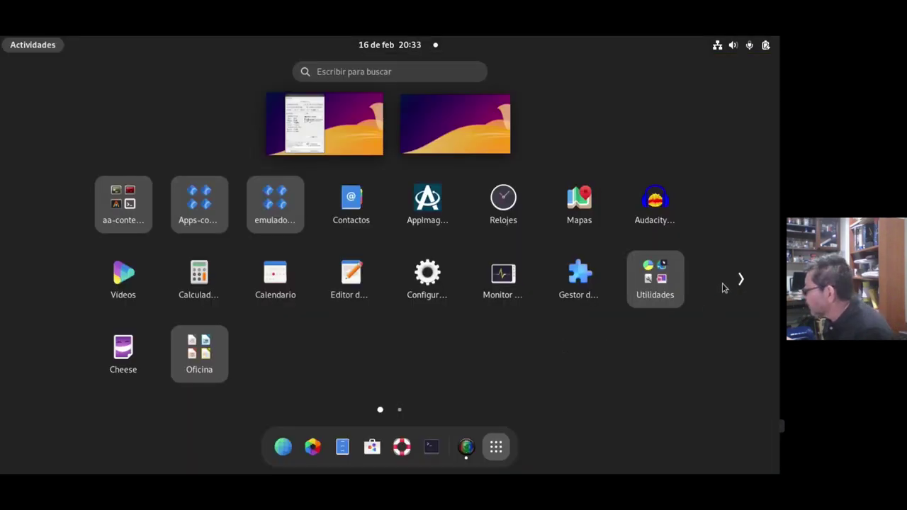
Open the Vanilla OS control panel and show its Sub System containers.
click(743, 279)
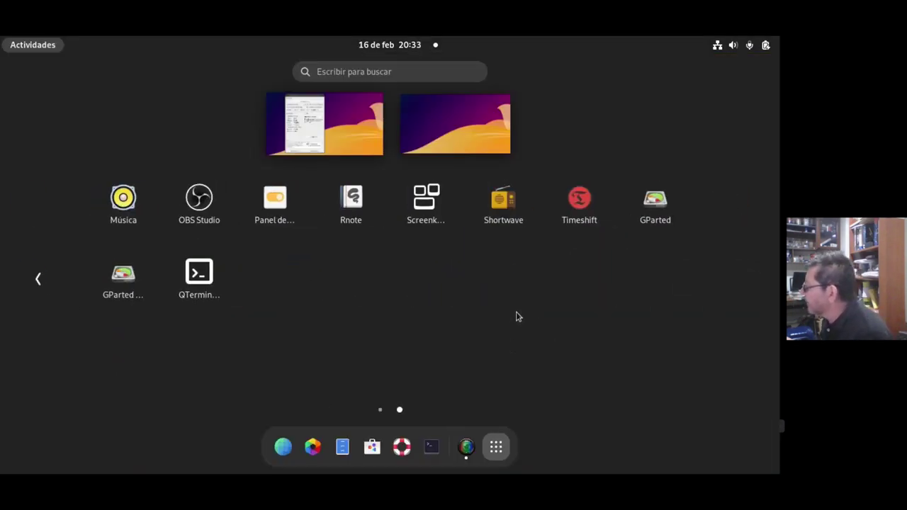
click(280, 212)
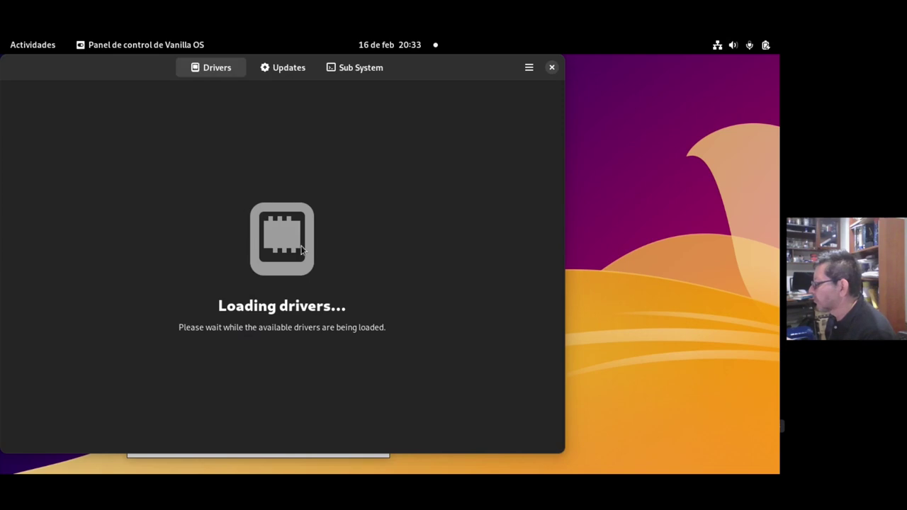
click(358, 71)
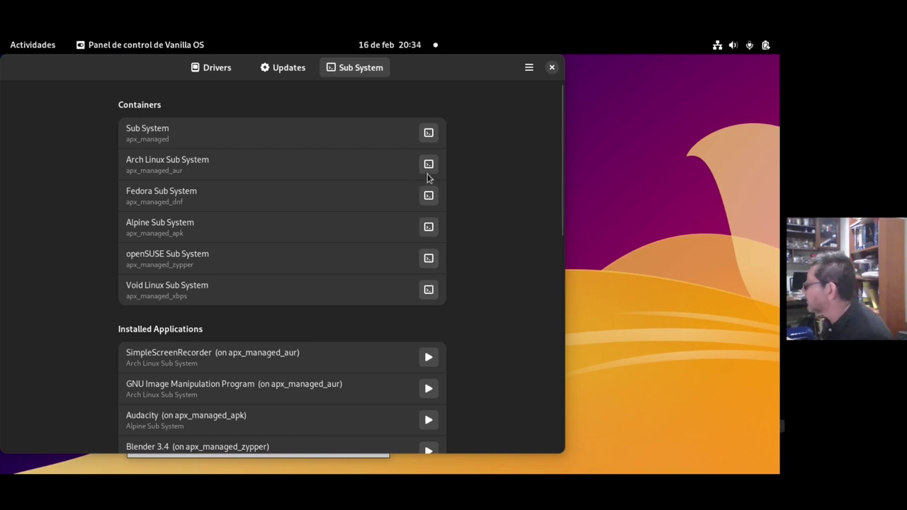
Open a maximized terminal for the apx_managed Sub System container and list its home folder with ls.
click(428, 135)
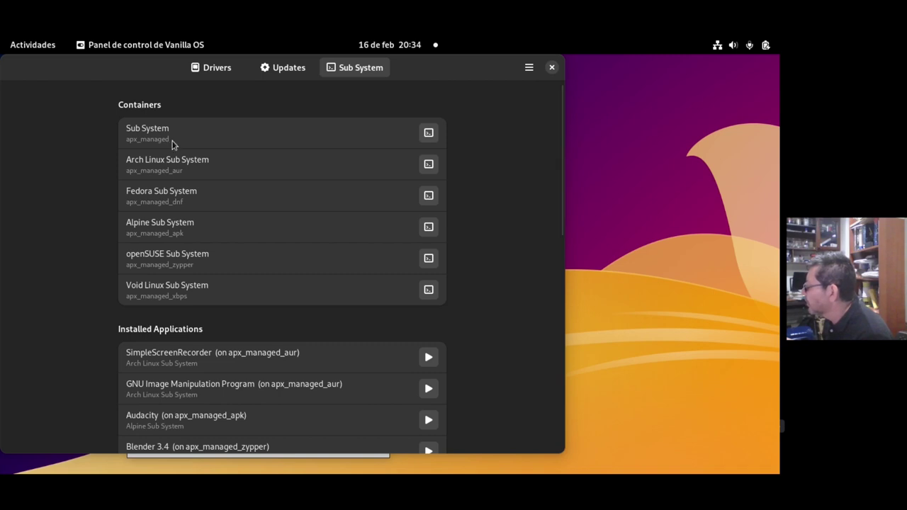
click(425, 221)
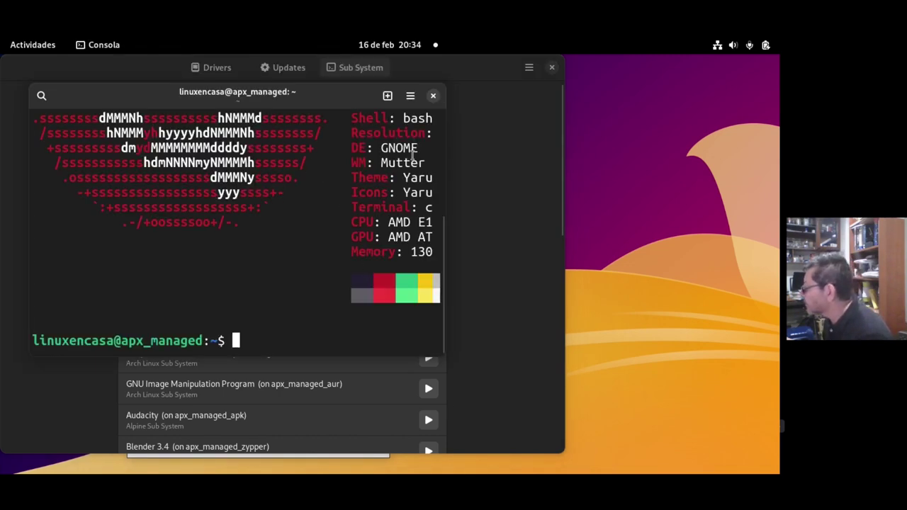
double_click(338, 102)
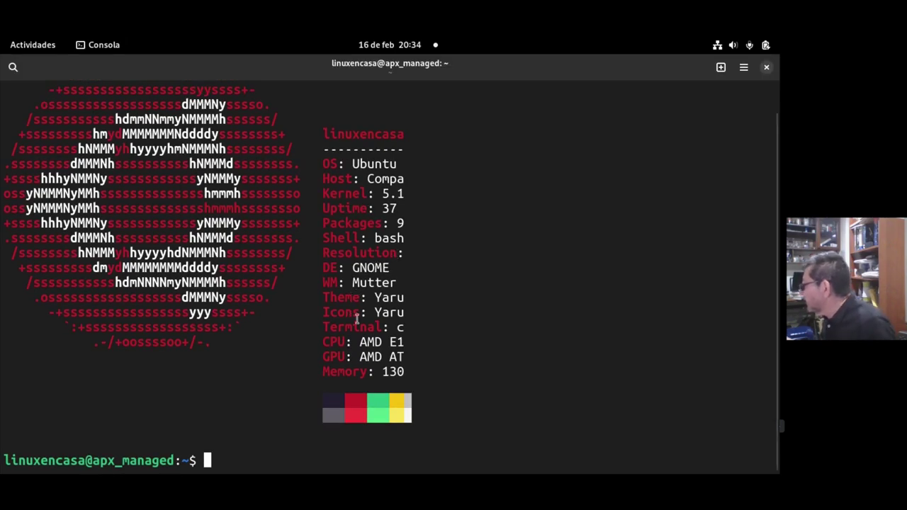
text(ls)
key(Return)
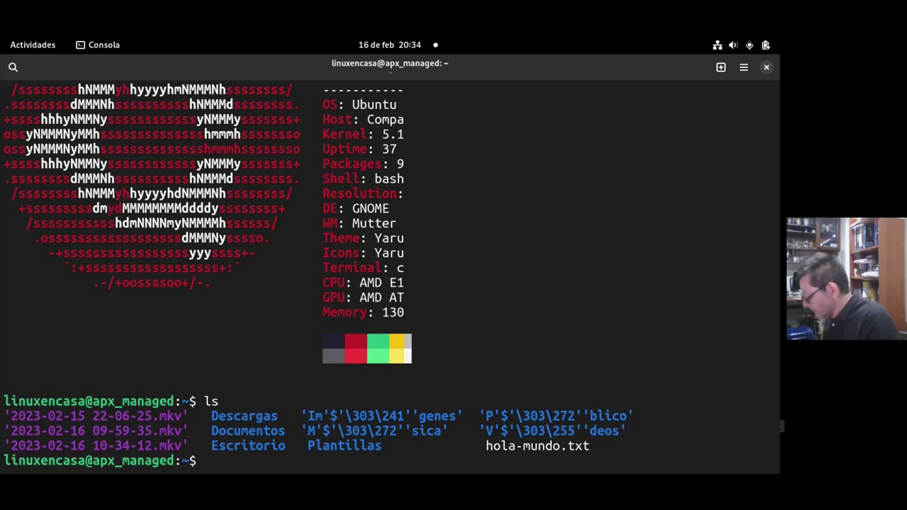
Exit the apx_managed container session, then close its terminal window and the Vanilla OS control panel.
text(exi)
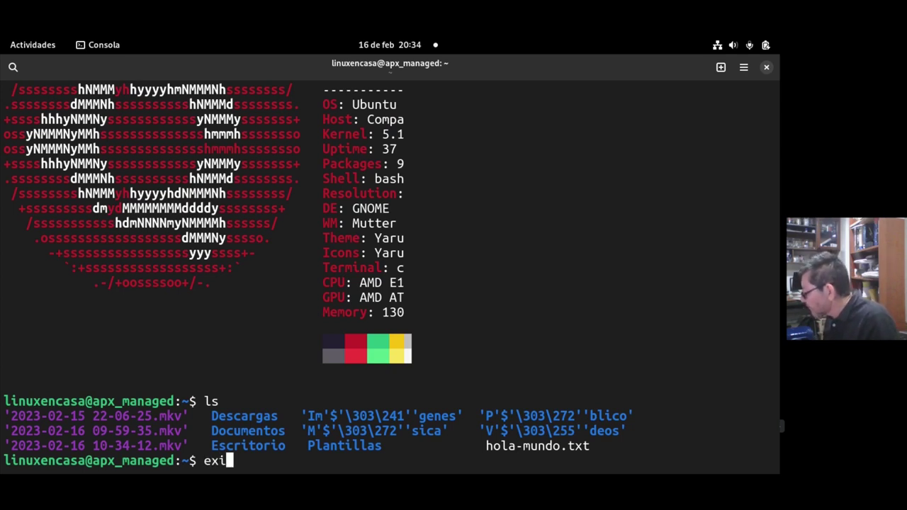
text(t)
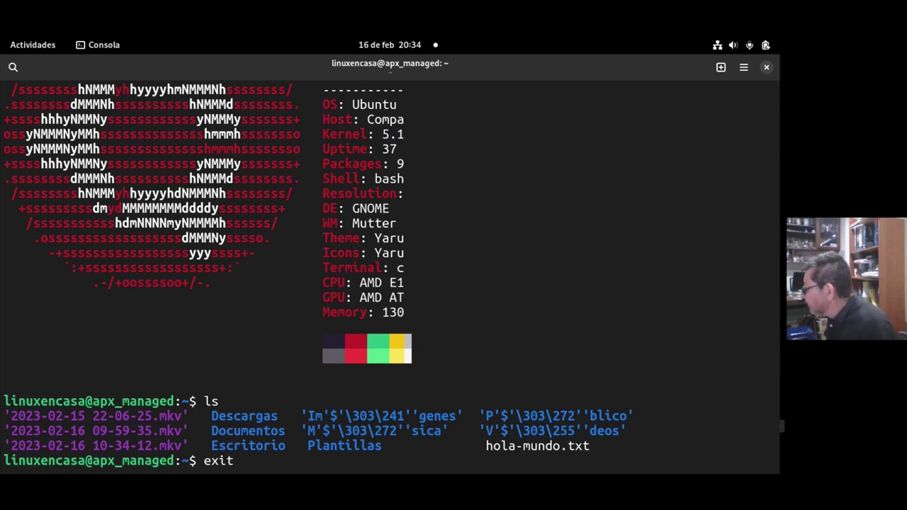
key(Return)
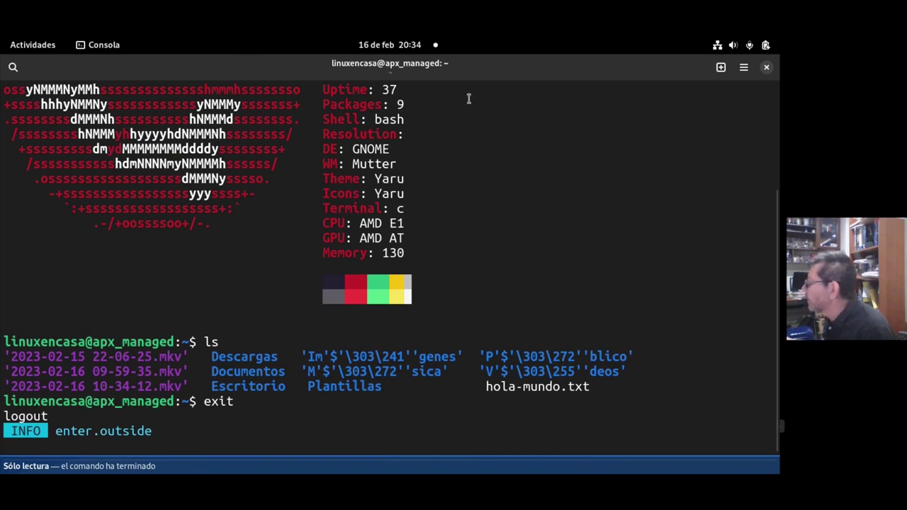
click(766, 71)
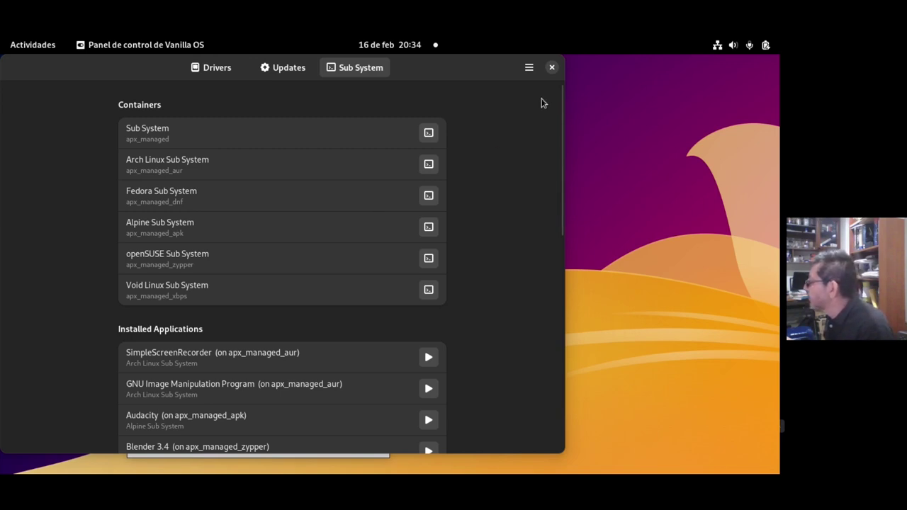
click(551, 67)
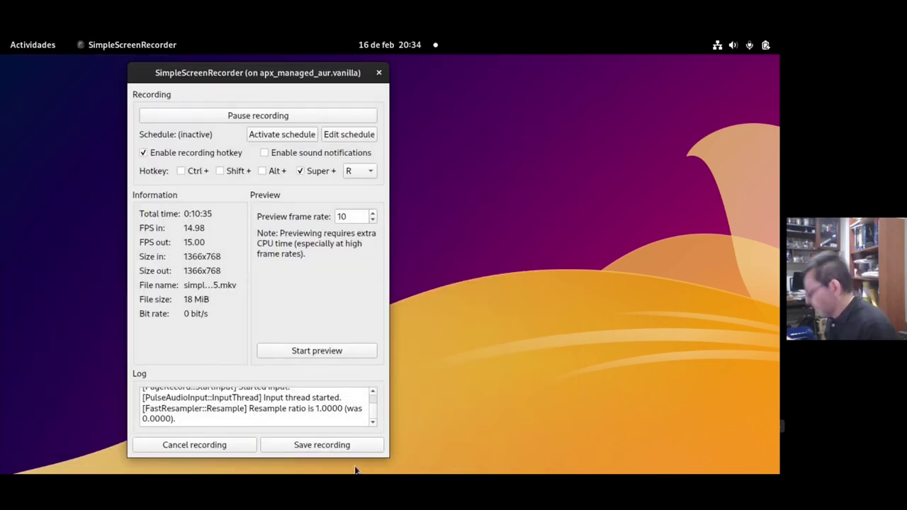
Launch the container's Tilix terminal from the aa-contenedores application folder and maximize its window.
key(super)
click(496, 446)
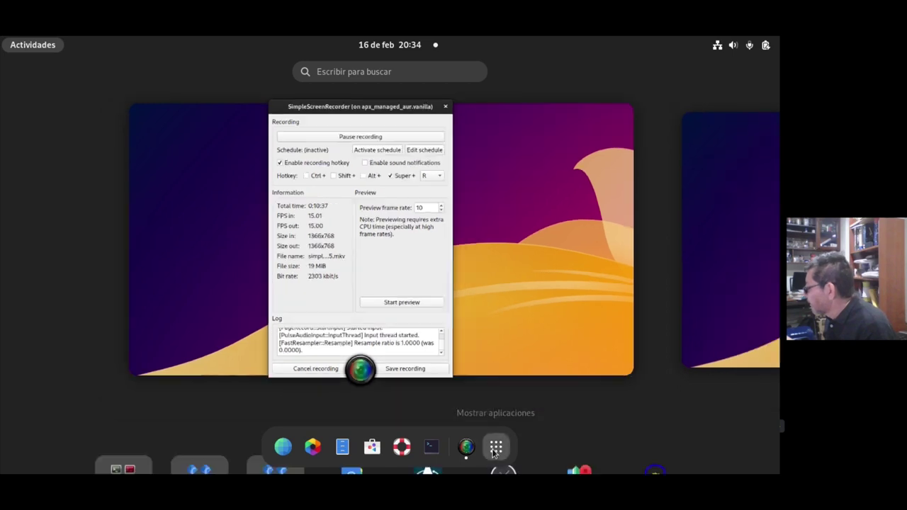
click(122, 204)
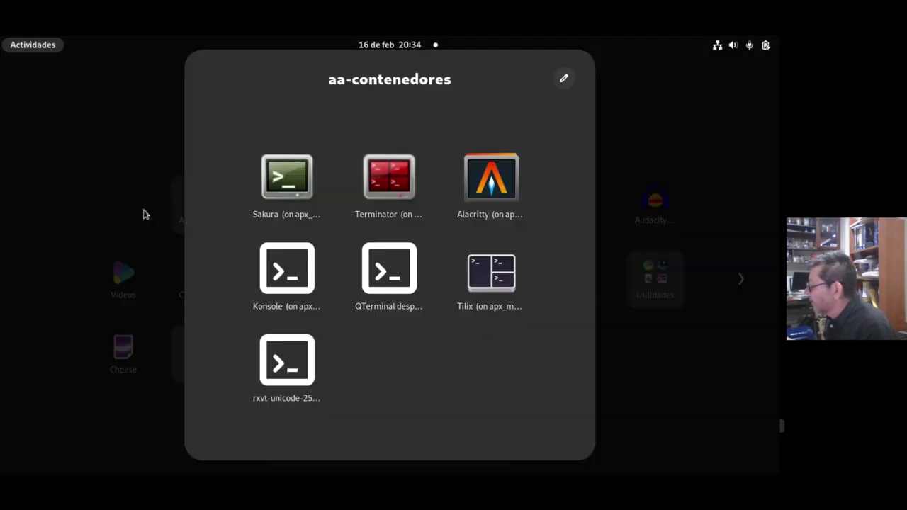
click(483, 282)
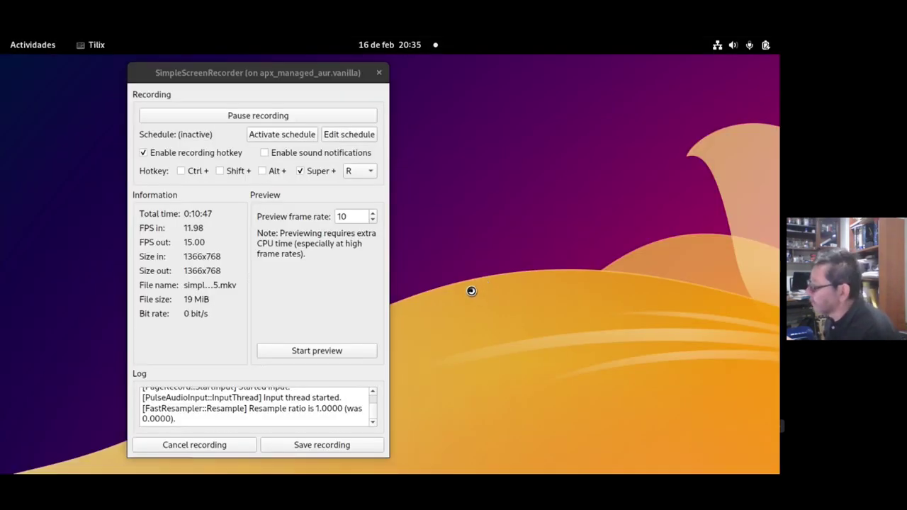
double_click(305, 69)
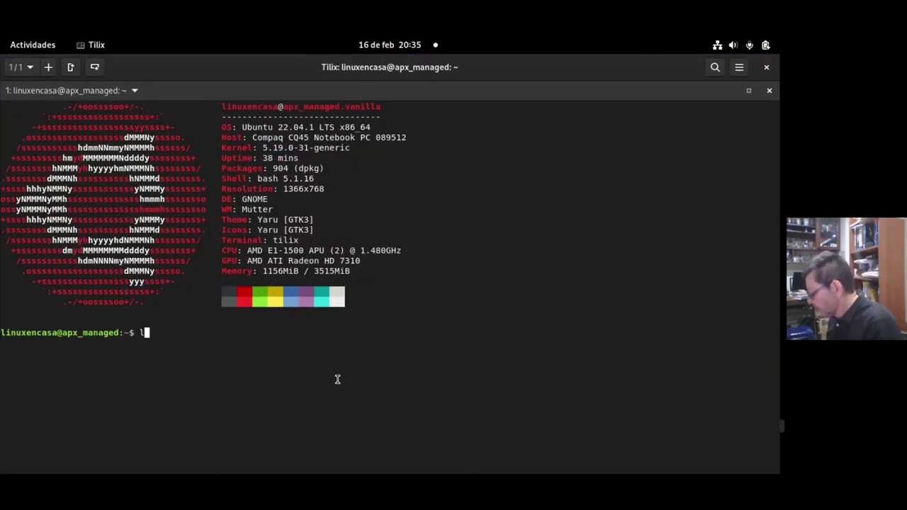
List the home folder with ls in Tilix and exit the terminal session.
text(s)
key(Return)
text(exit)
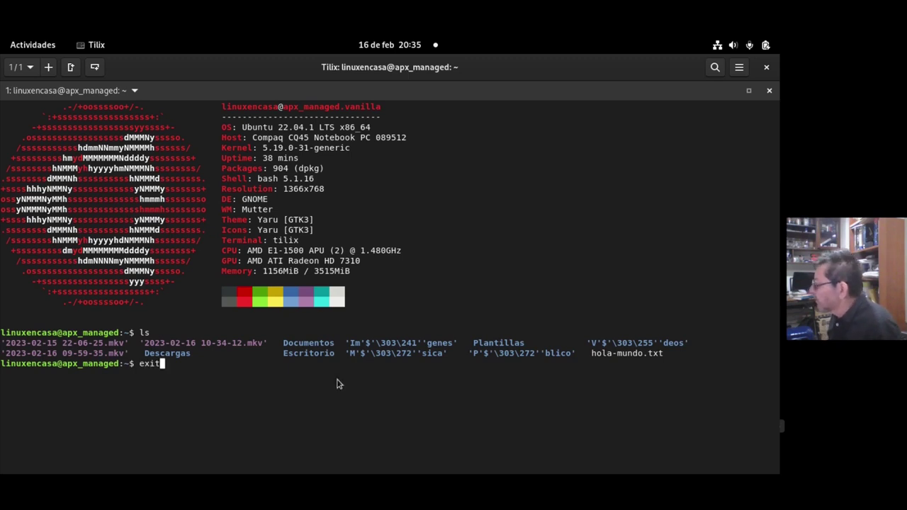
key(Return)
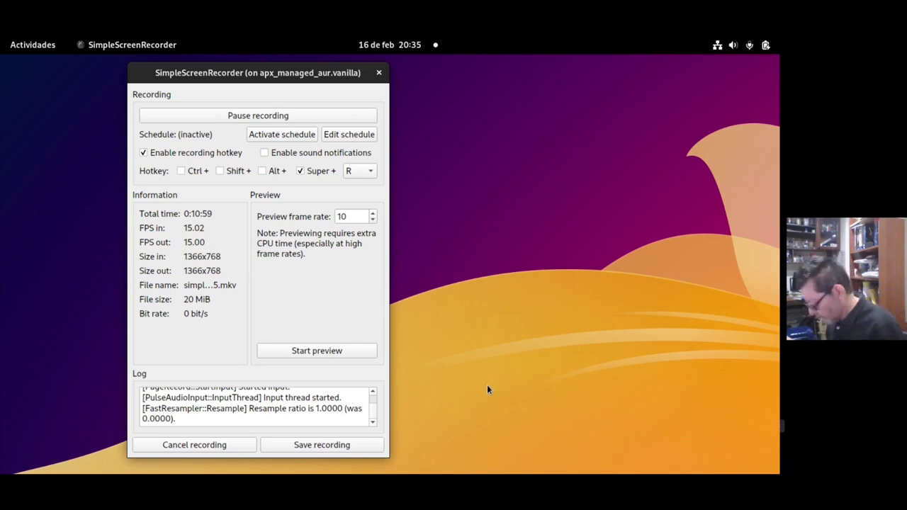
Examine the container applications grouped in the Apps-contenedores and emuladores application folders.
key(super)
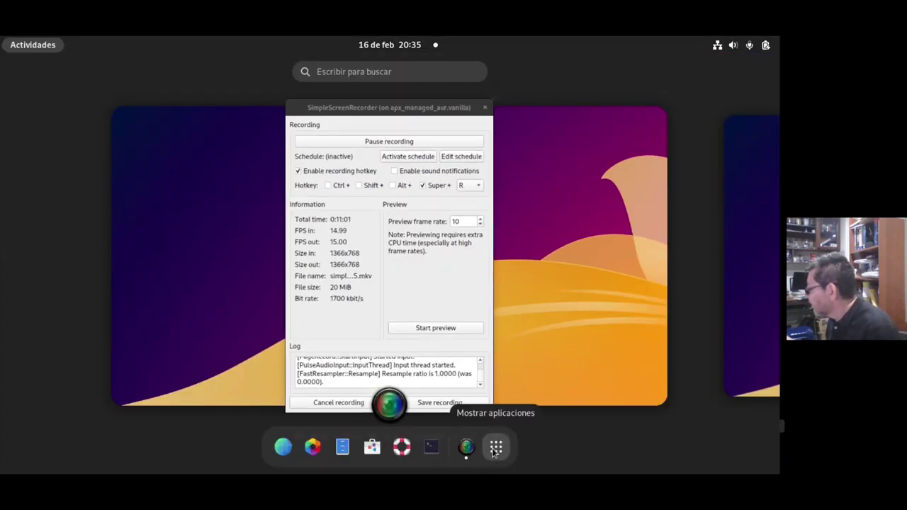
click(495, 449)
click(193, 202)
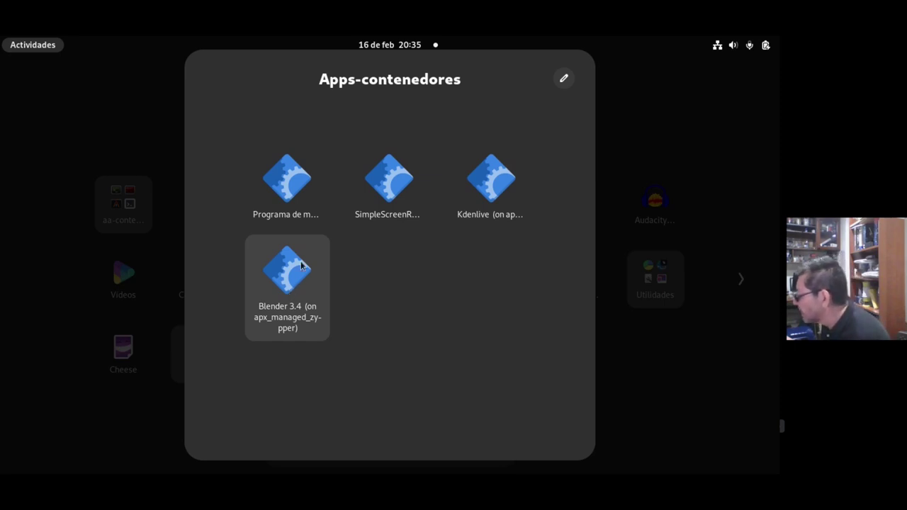
click(694, 231)
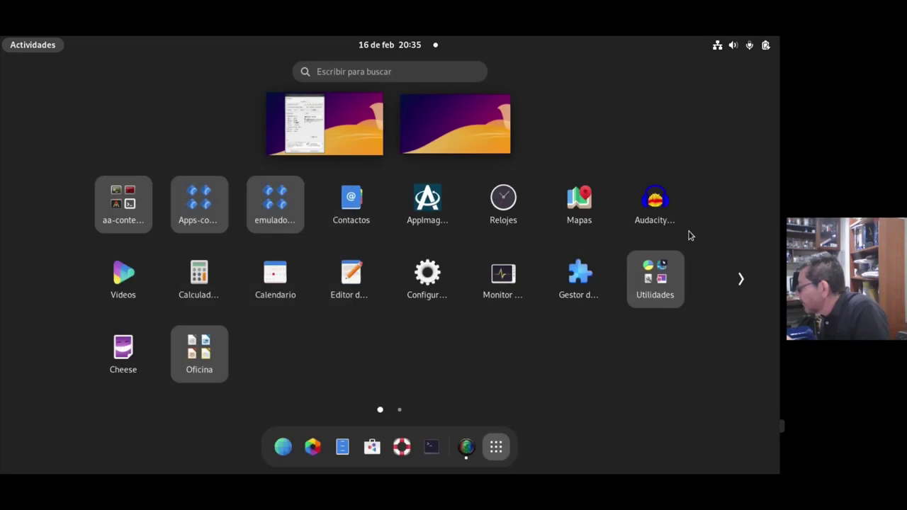
click(281, 205)
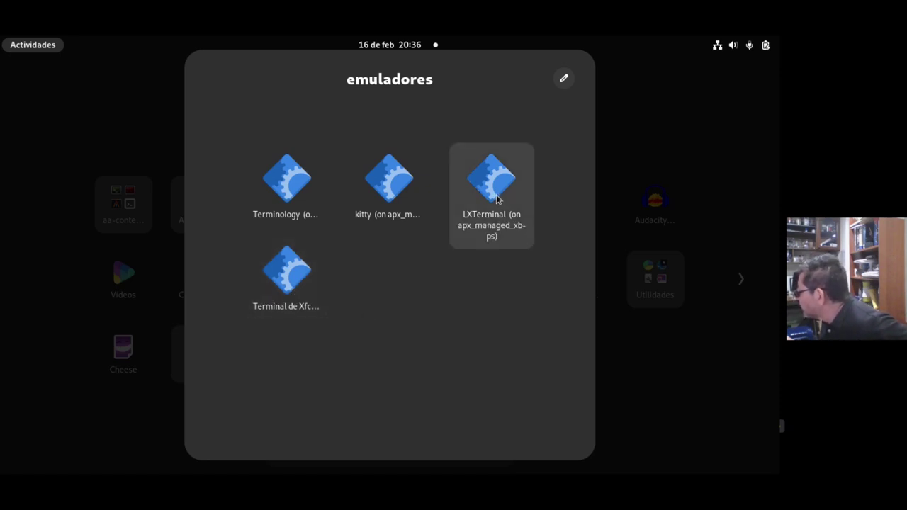
click(687, 162)
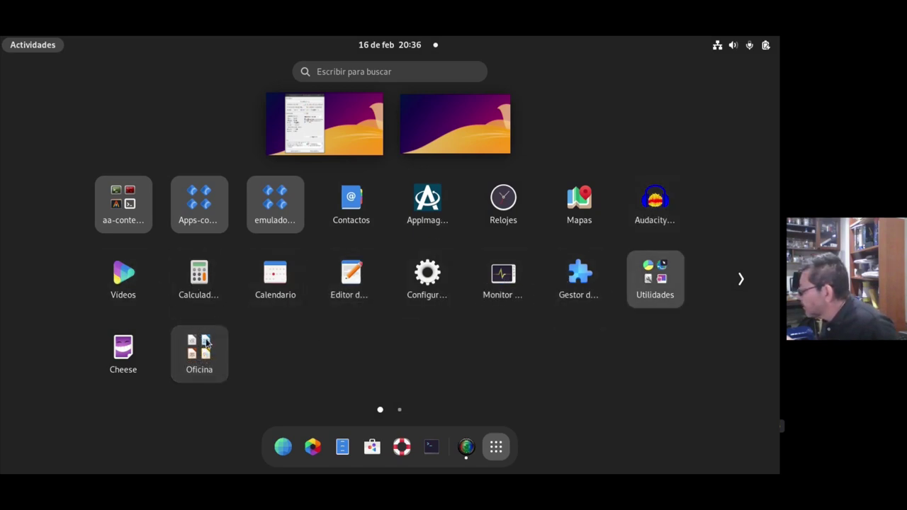
Launch the second GParted entry from the second page of the application grid.
click(741, 283)
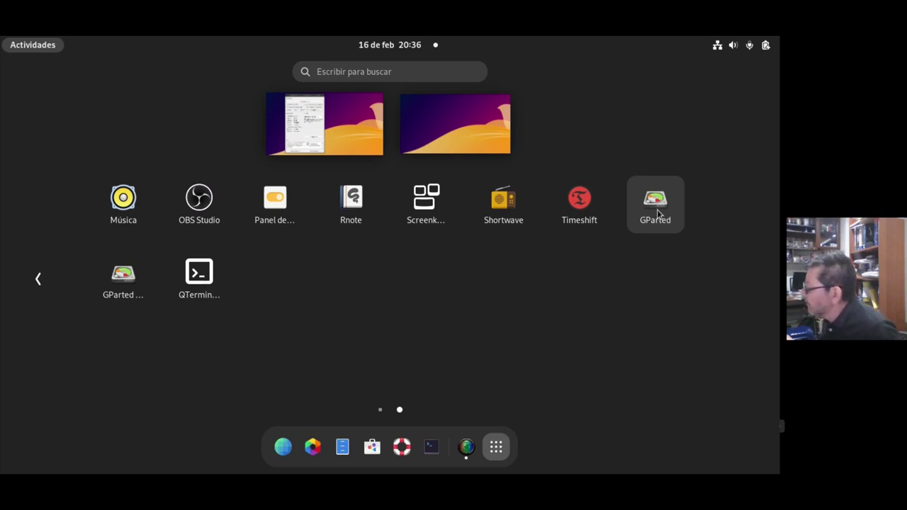
click(119, 278)
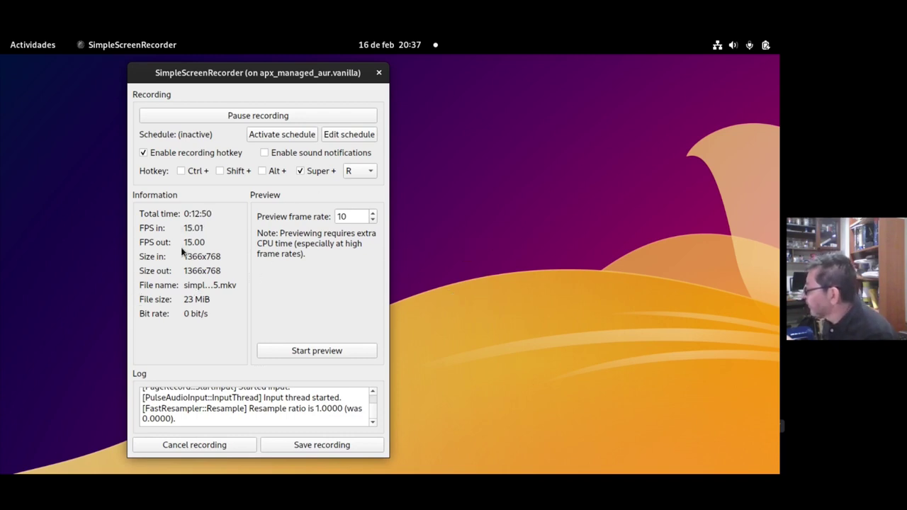
Open the host system's Console terminal from the application overview.
key(super)
click(496, 446)
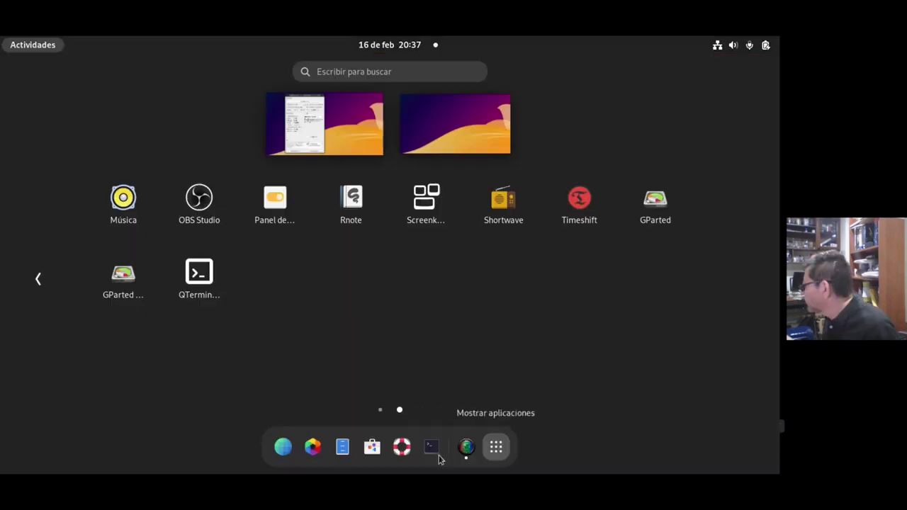
click(432, 446)
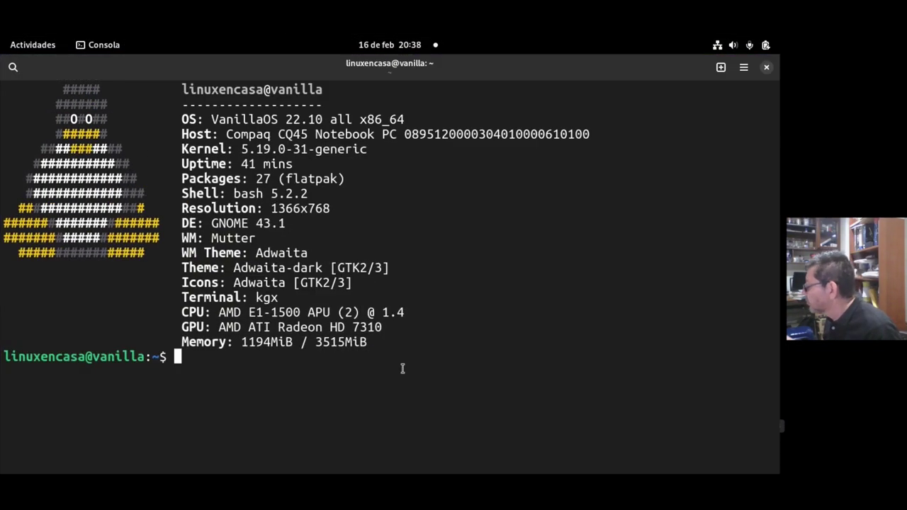
Show the command history with history | more and highlight the apt entries 1–10 and the pacman entries 11–22.
text(history )
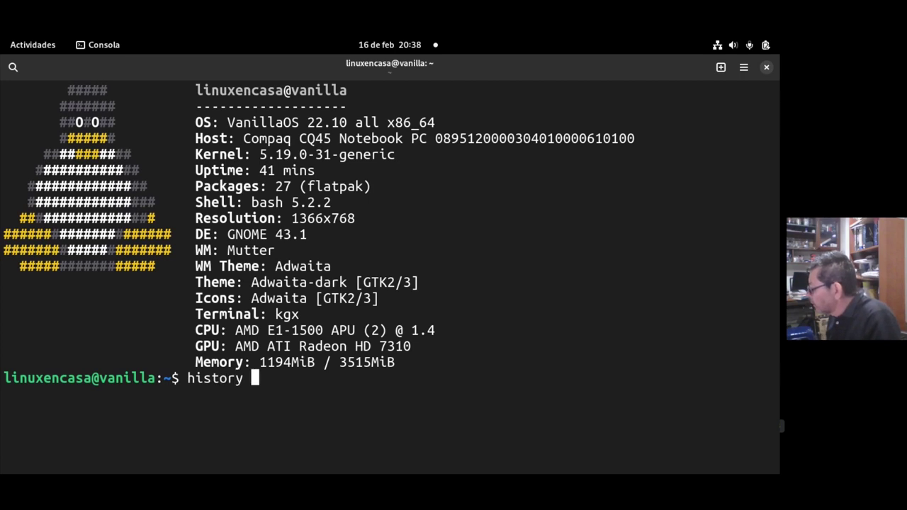
text(| more)
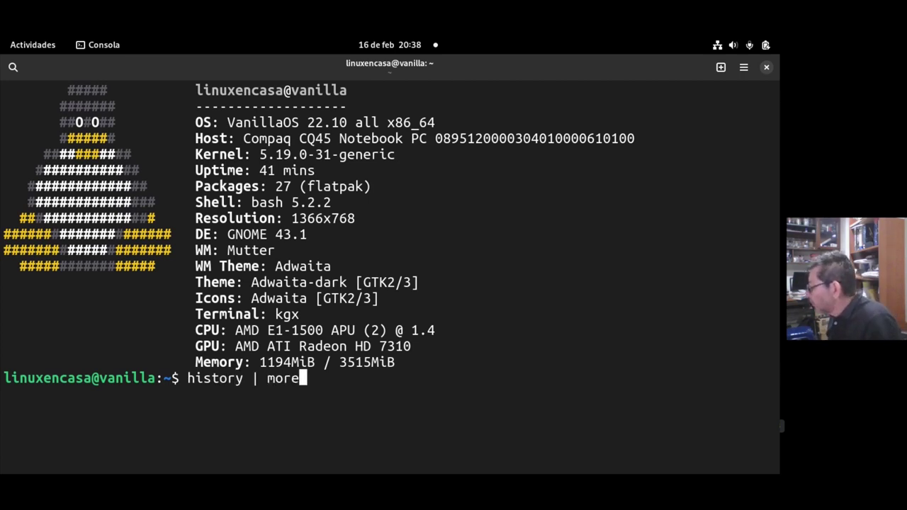
key(Return)
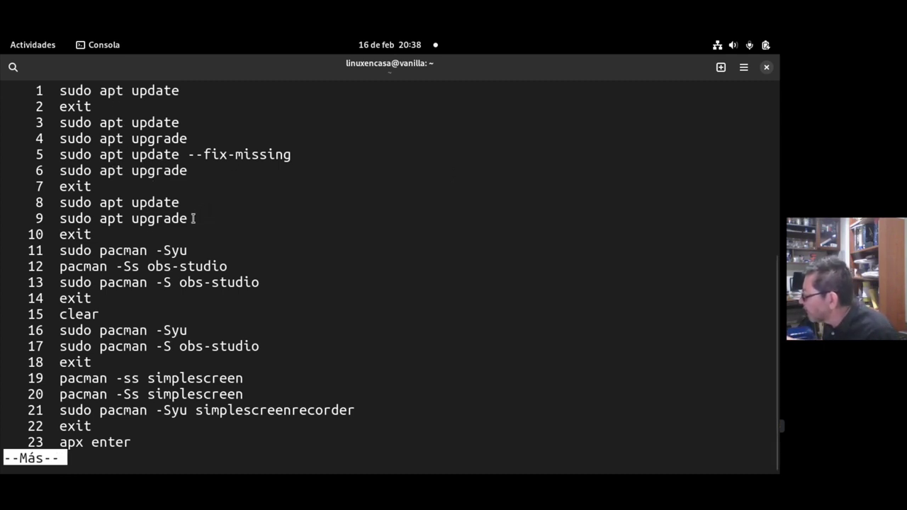
drag(171, 234, 39, 90)
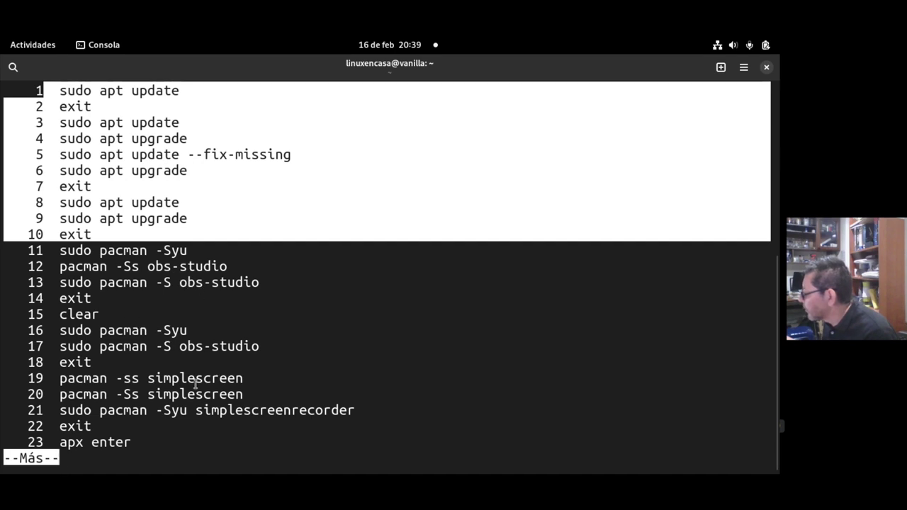
drag(131, 431, 2, 257)
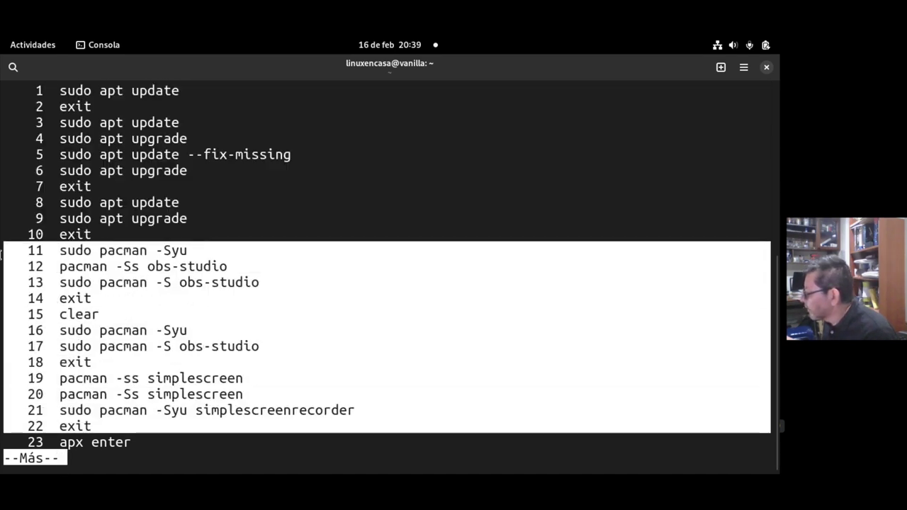
click(182, 278)
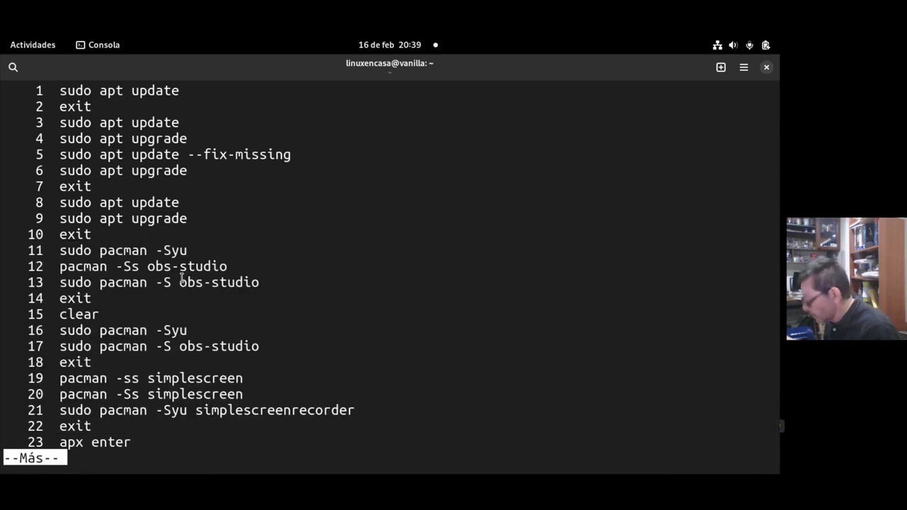
Examine history entries 24 to 115, highlighting the apx commands at entries 53–56 and 65–69.
key(space)
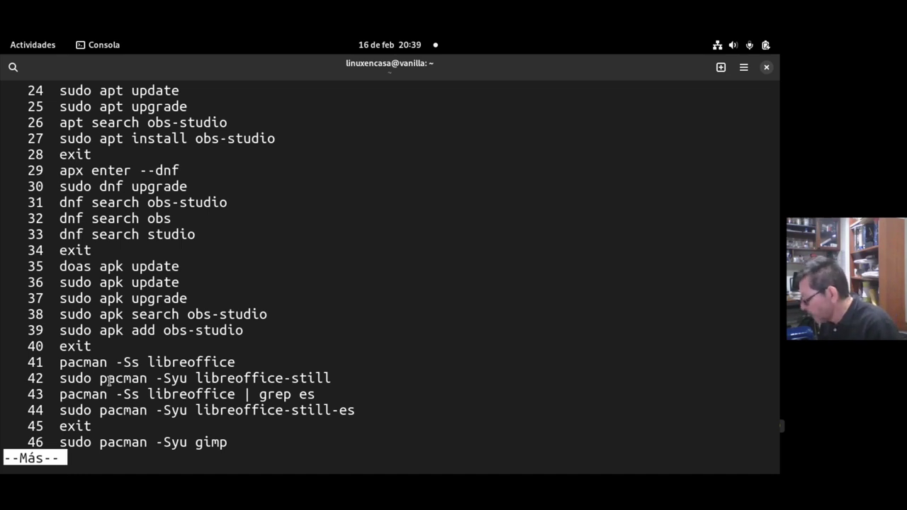
key(space)
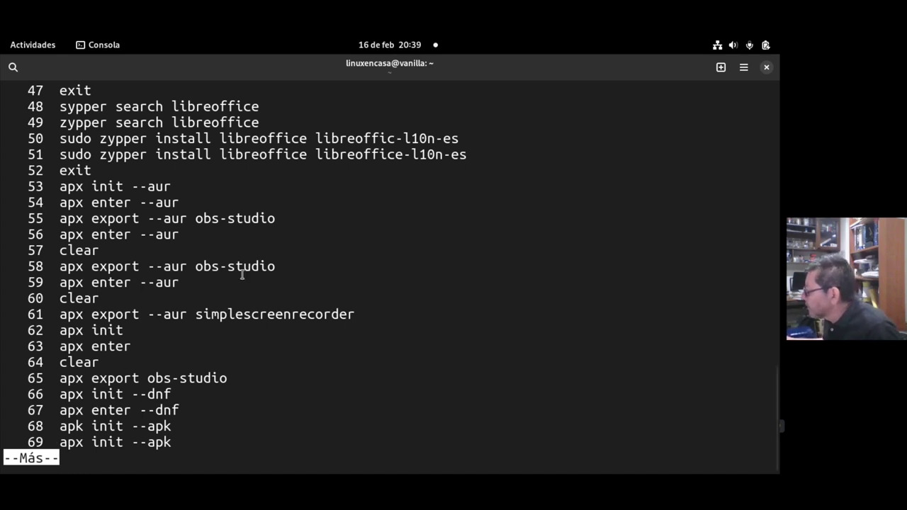
drag(180, 236, 3, 190)
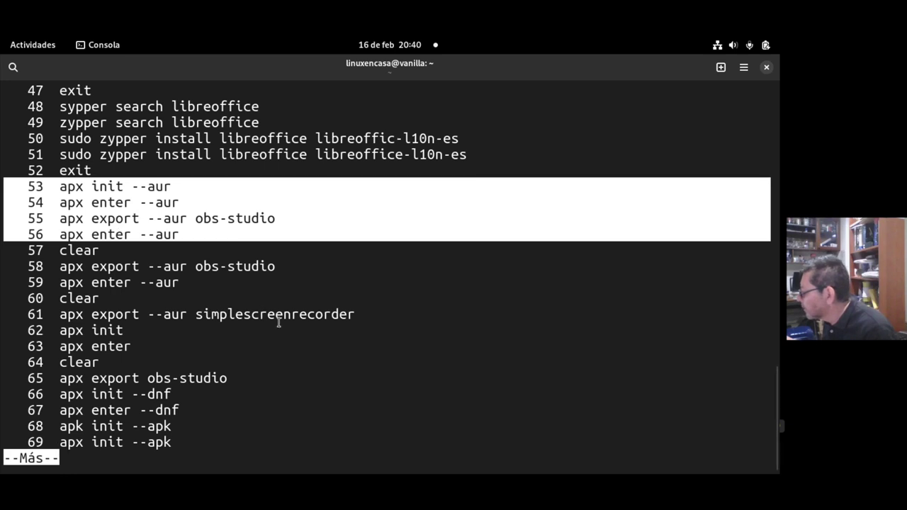
click(245, 398)
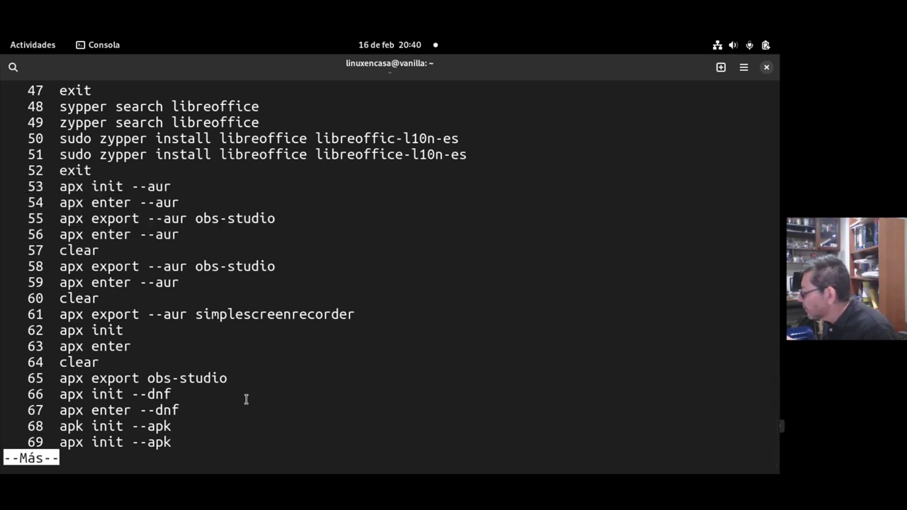
drag(196, 445, 3, 376)
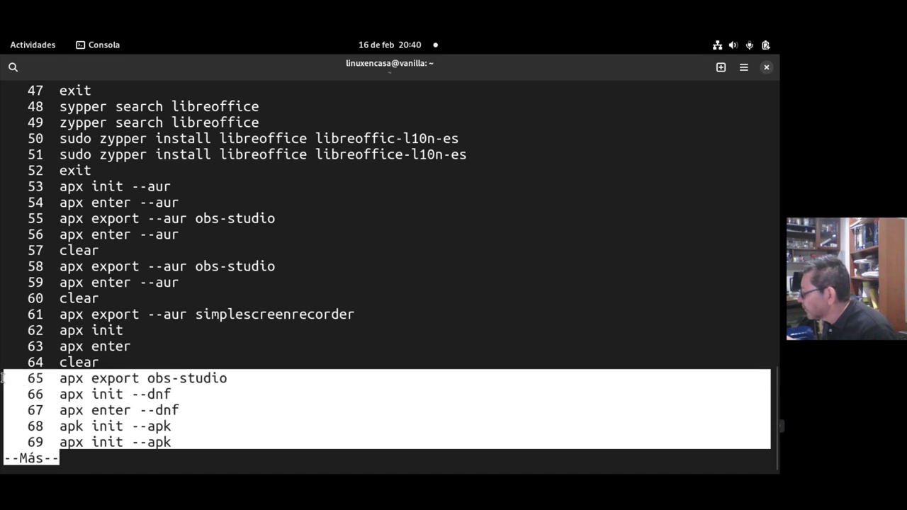
click(227, 342)
key(space)
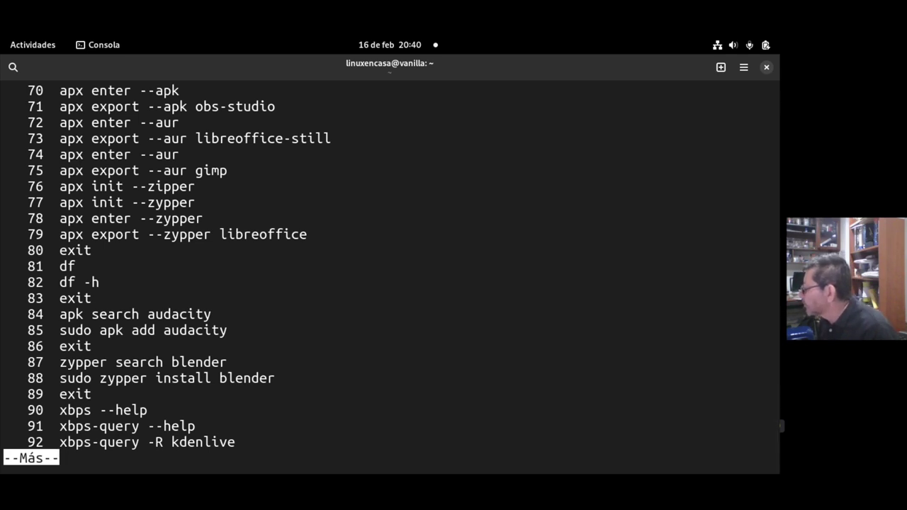
key(space)
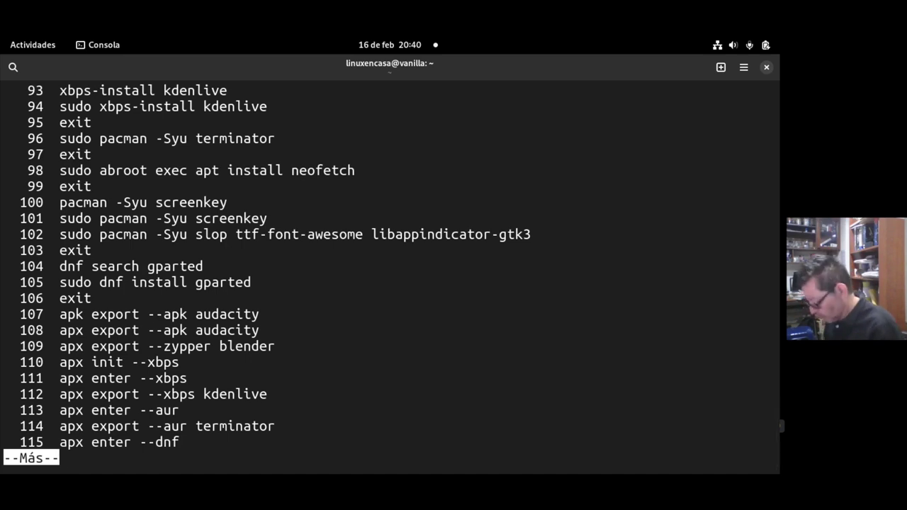
Enlarge the terminal text by three zoom levels and restart the paged listing with history | more.
key(ctrl+plus)
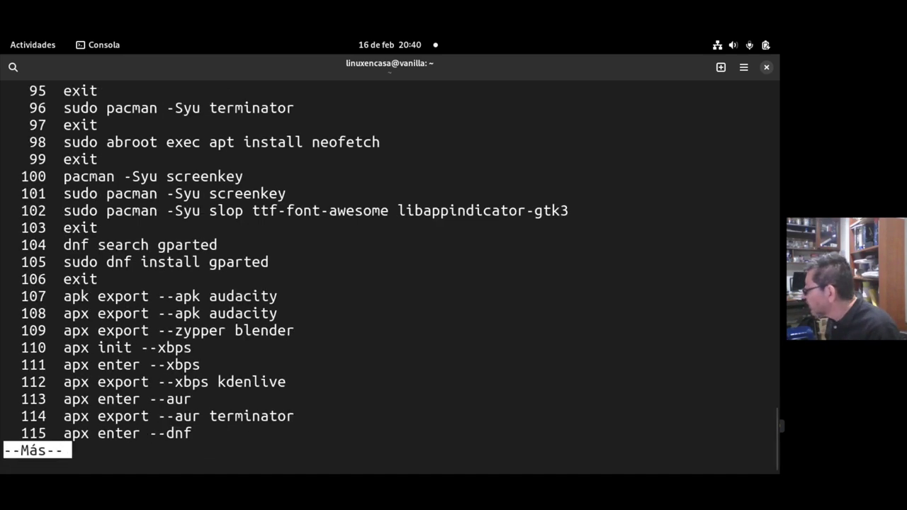
key(ctrl+plus)
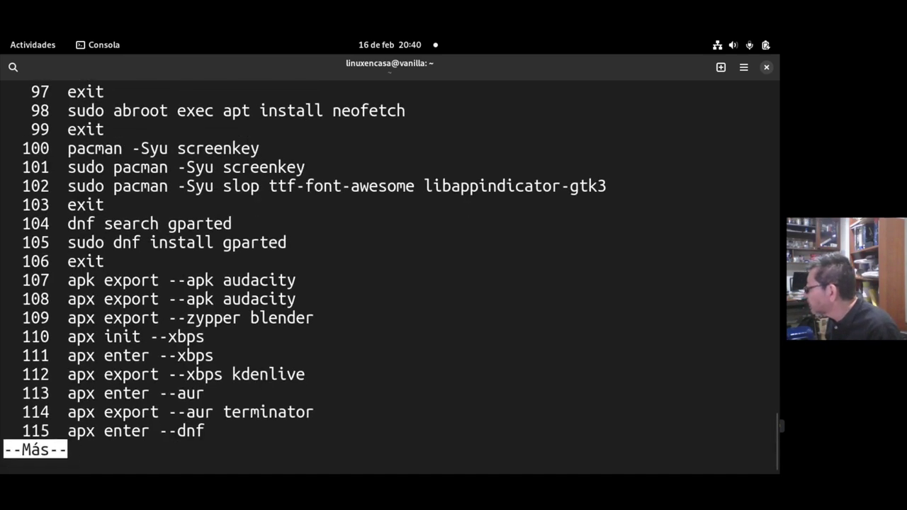
key(ctrl+plus)
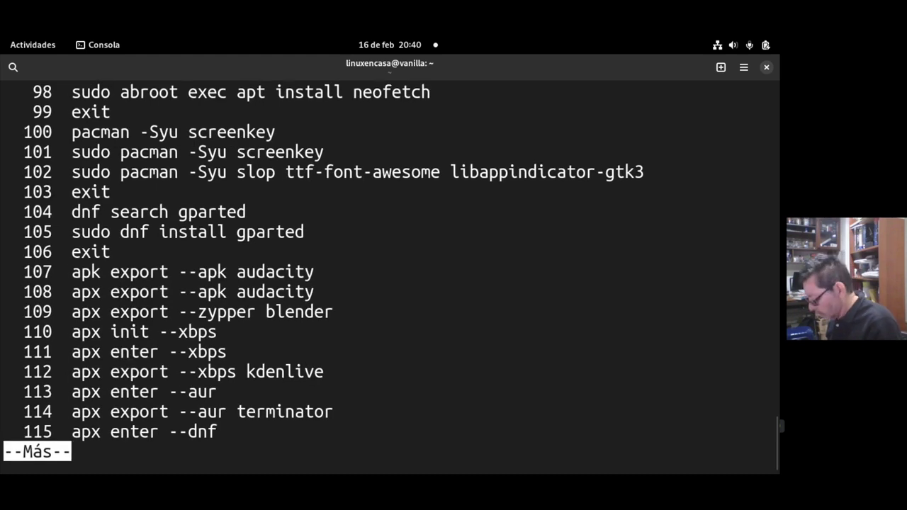
text(q)
text(his)
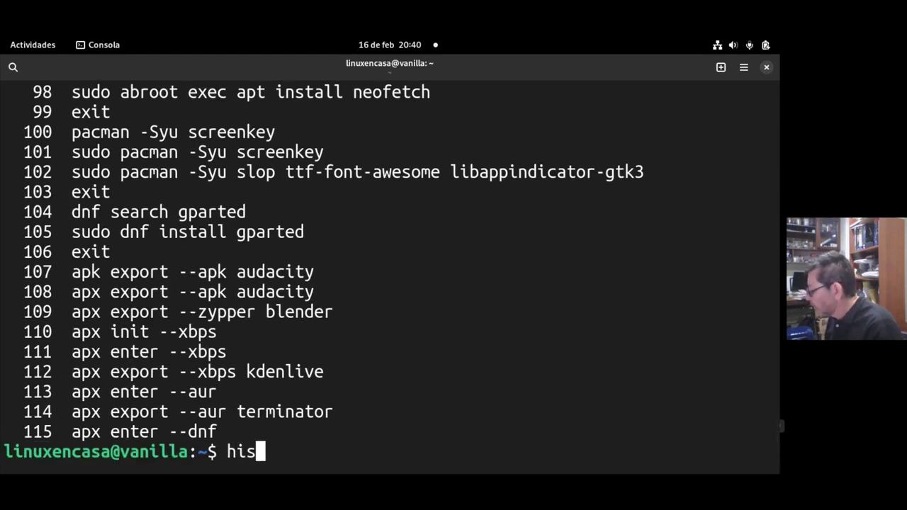
text(tory | more)
key(Return)
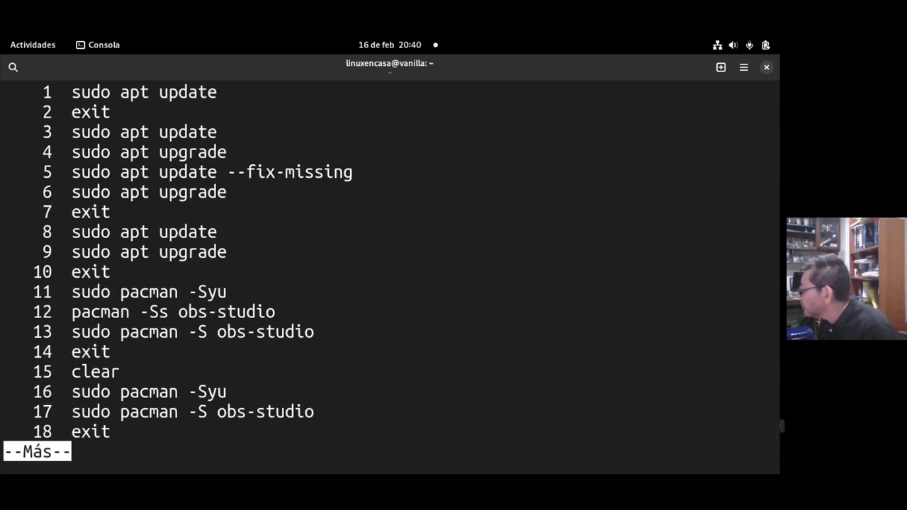
Examine the history up to entry 180 and highlight the nano .bashrc command at entry 173.
key(space)
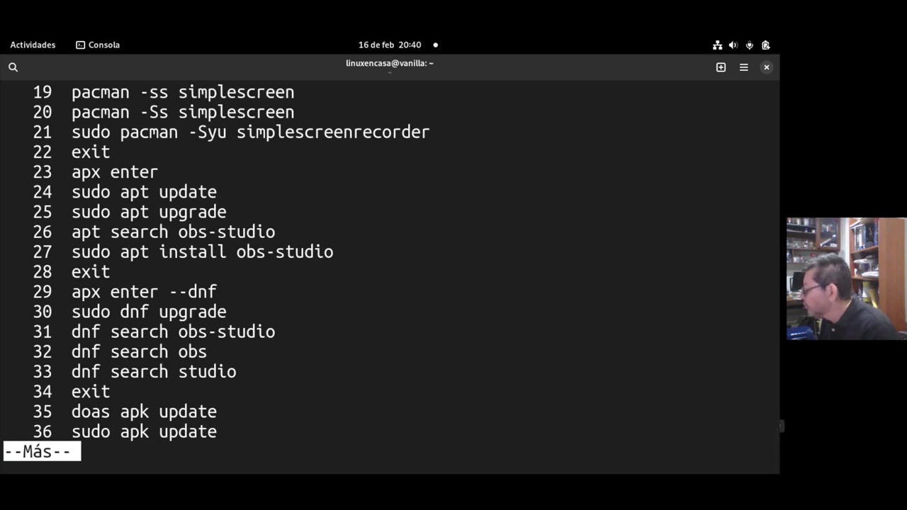
key(space)
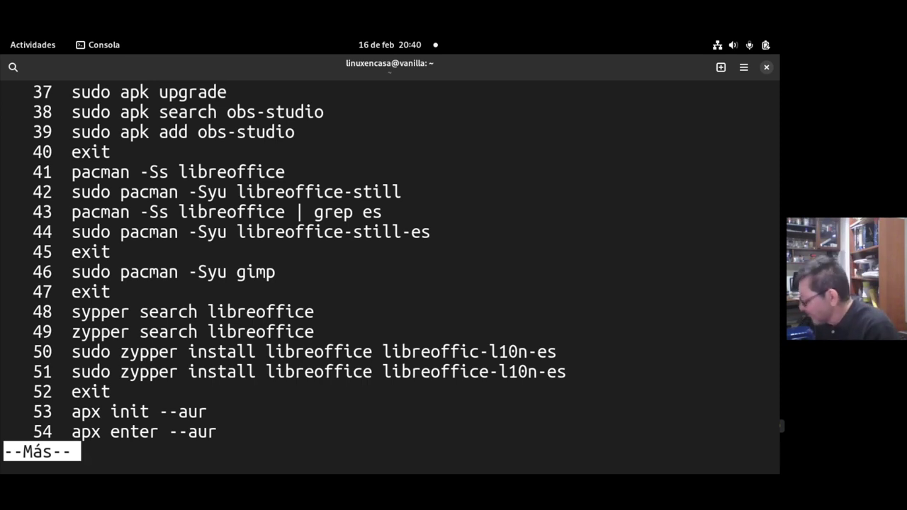
key(space)
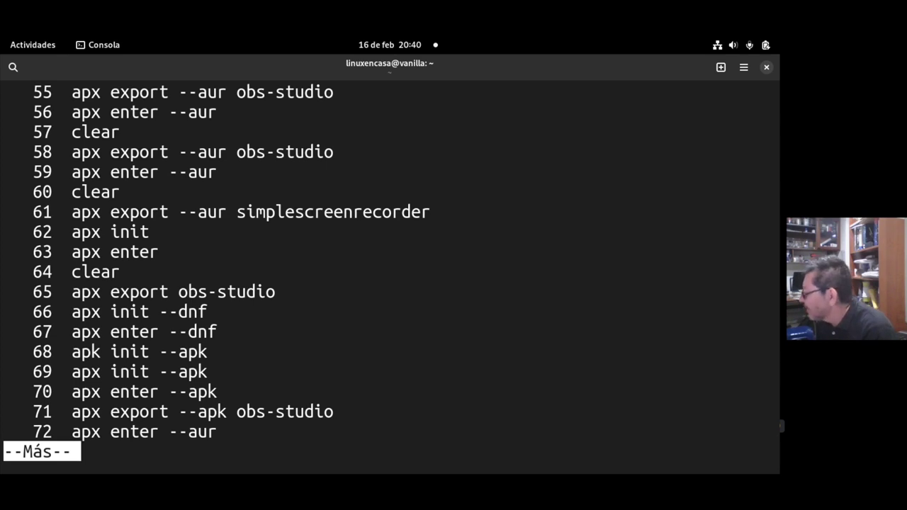
key(space)
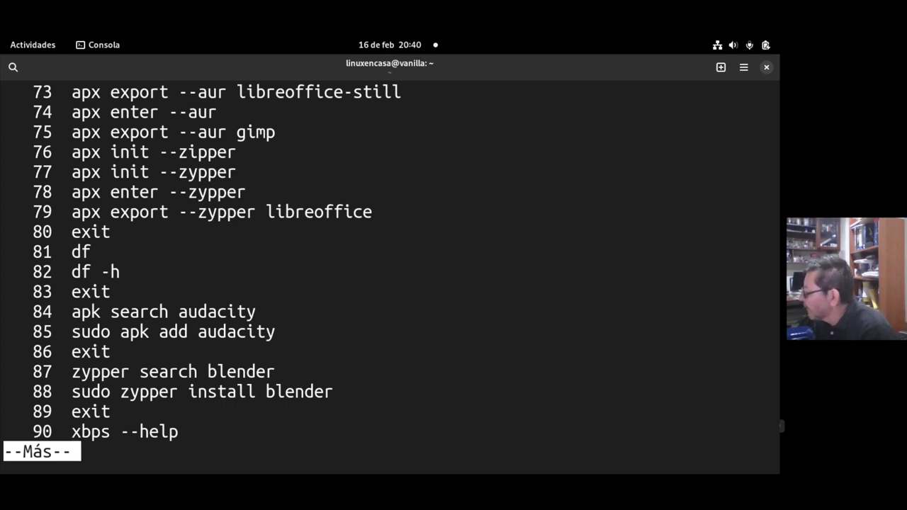
key(space)
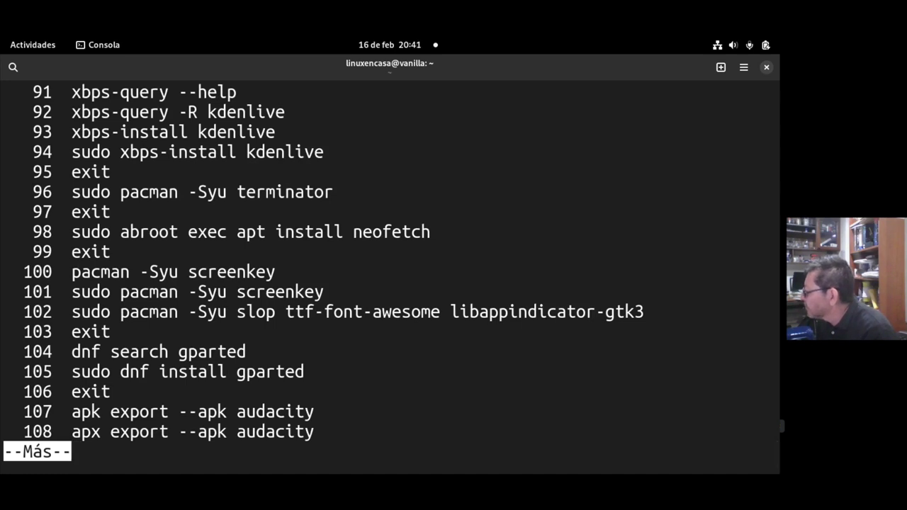
key(space)
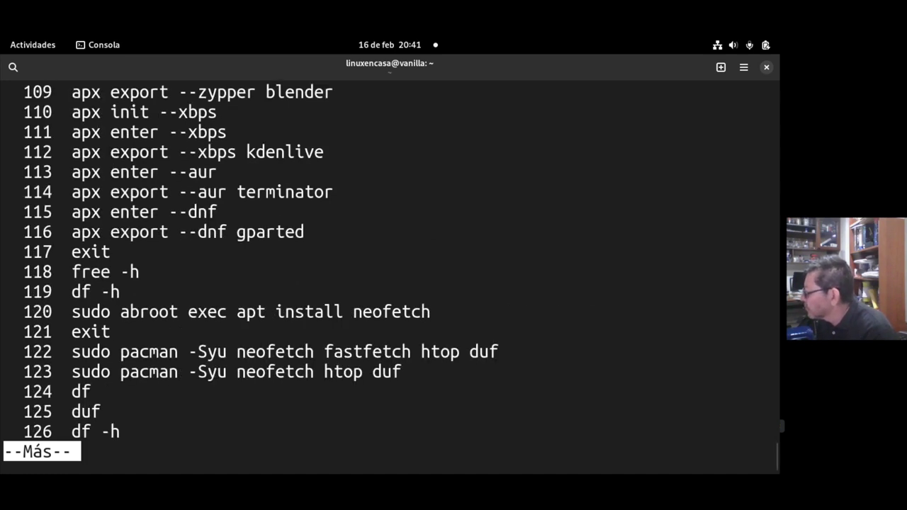
key(space)
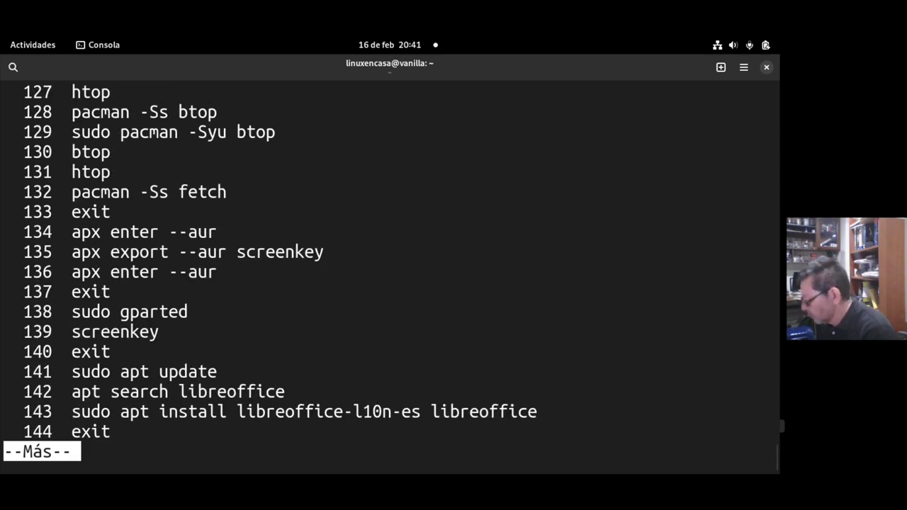
key(space)
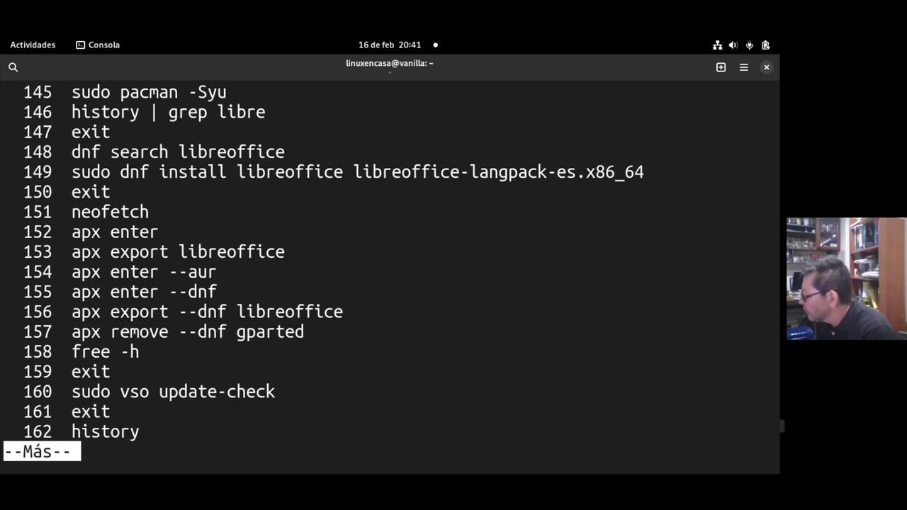
key(space)
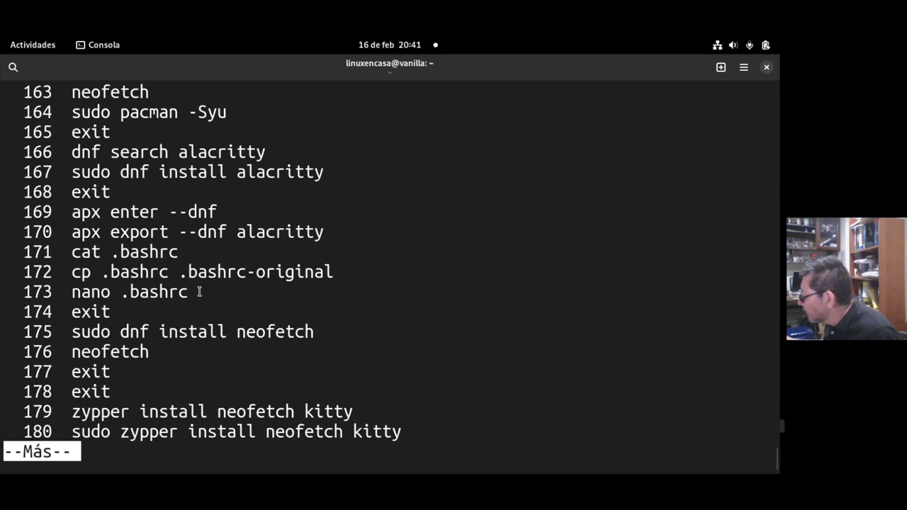
drag(201, 290, 72, 293)
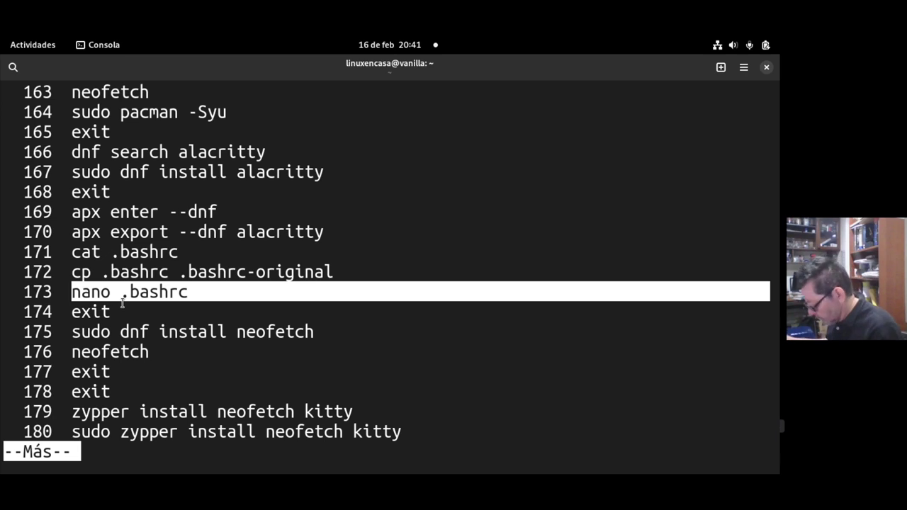
Examine the container terminals in the aa-contenedores application folder and return to the Console window.
key(super)
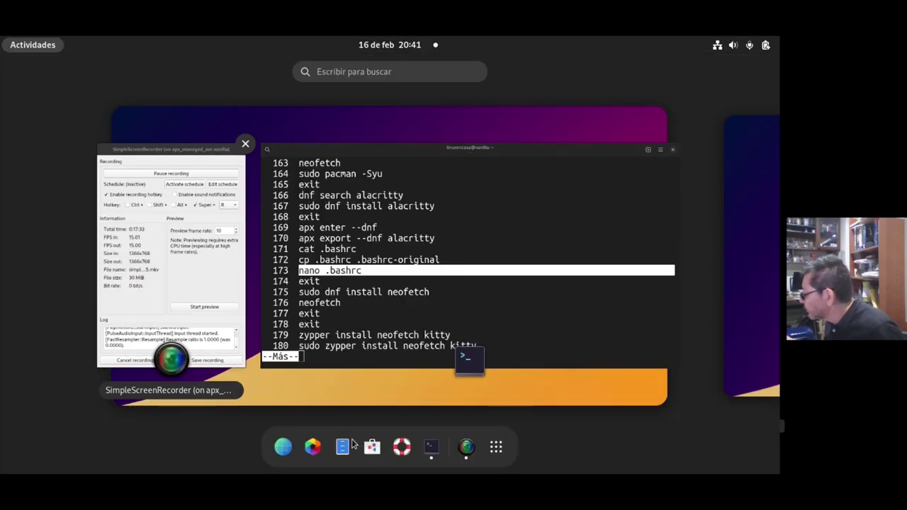
click(496, 446)
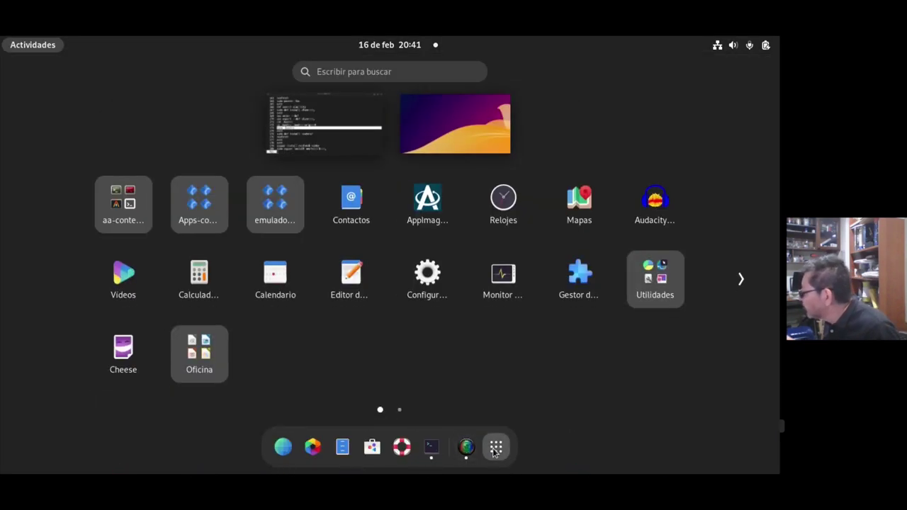
click(113, 203)
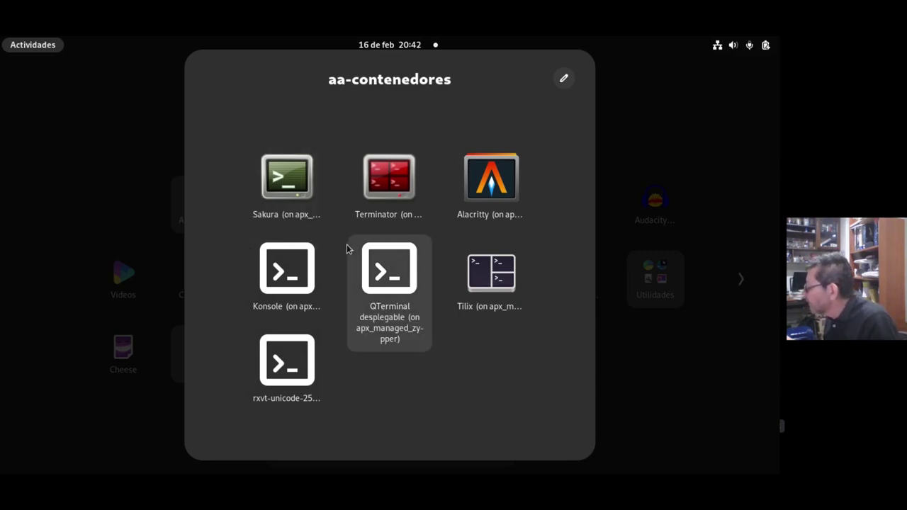
click(685, 402)
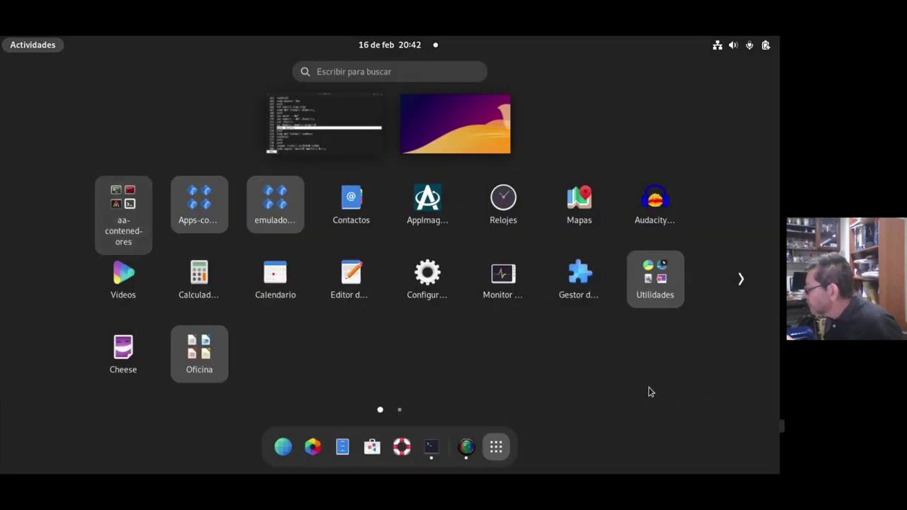
click(431, 447)
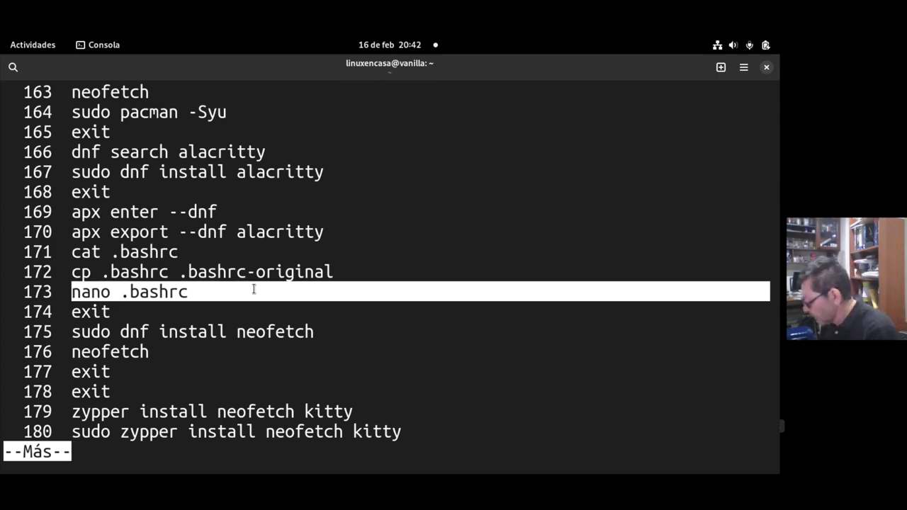
Examine the command history from entry 181 through its end at entry 402, and quit the paged listing.
key(space)
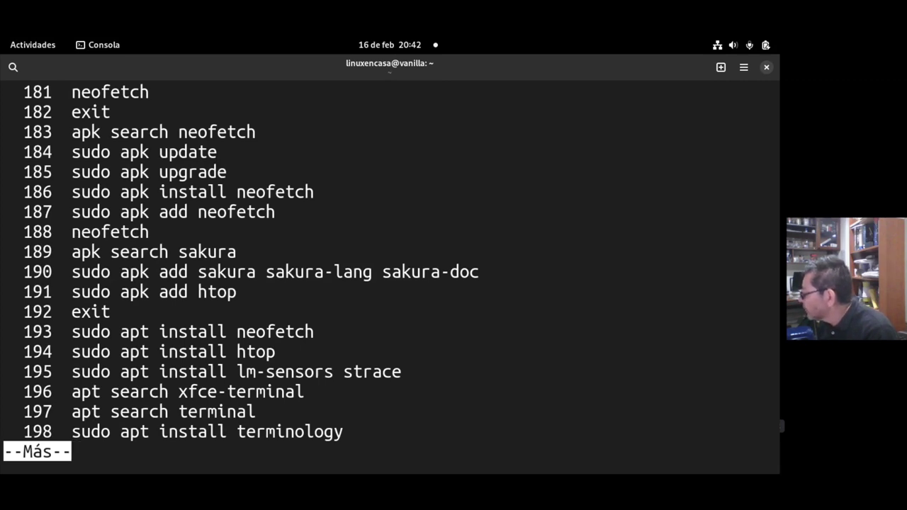
key(space)
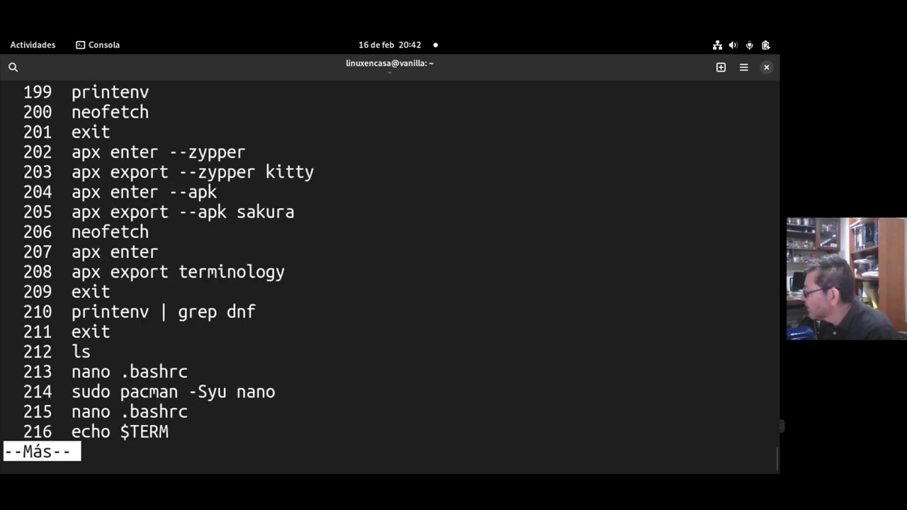
key(space)
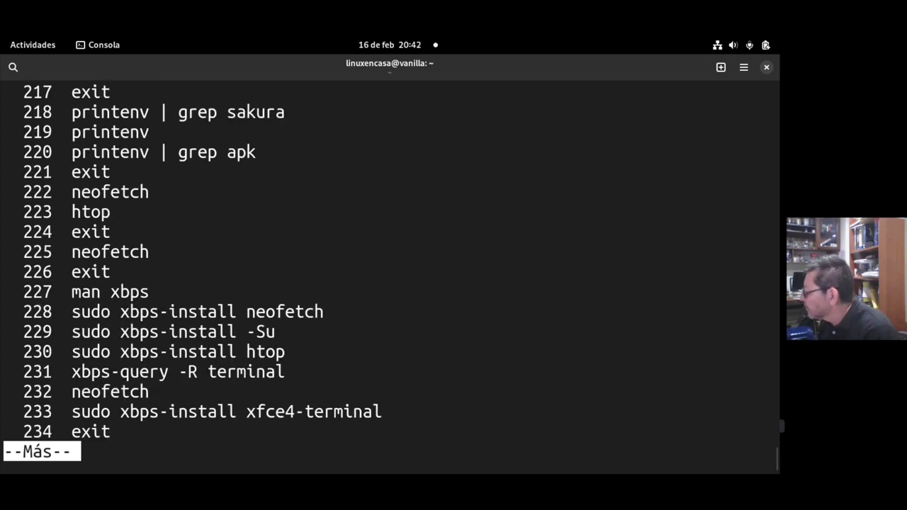
key(space)
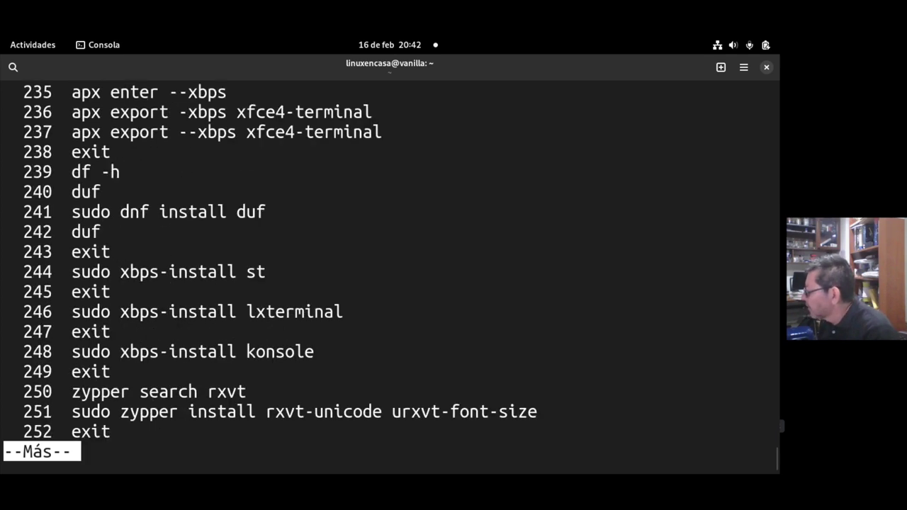
key(space)
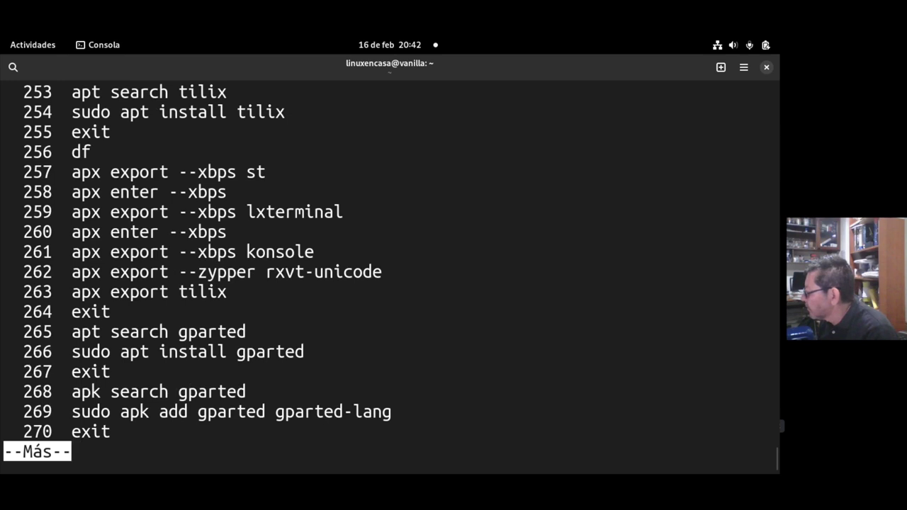
key(space)
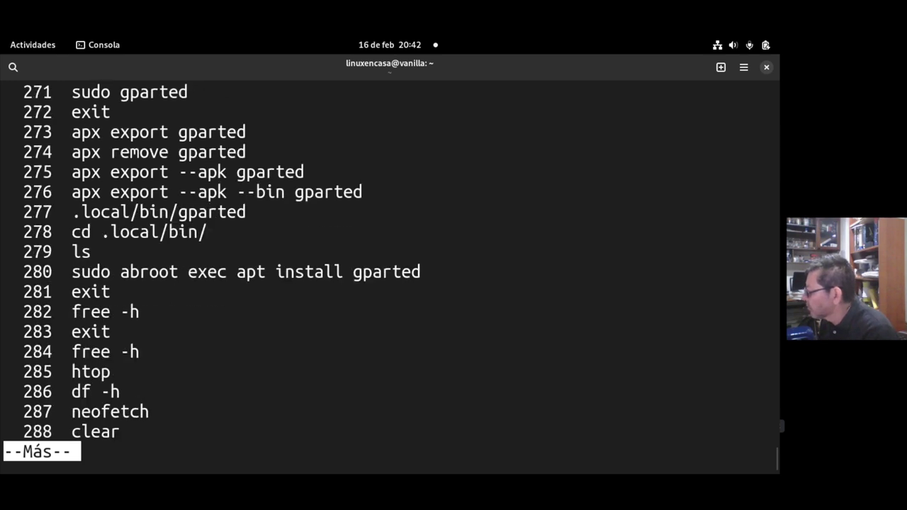
key(space)
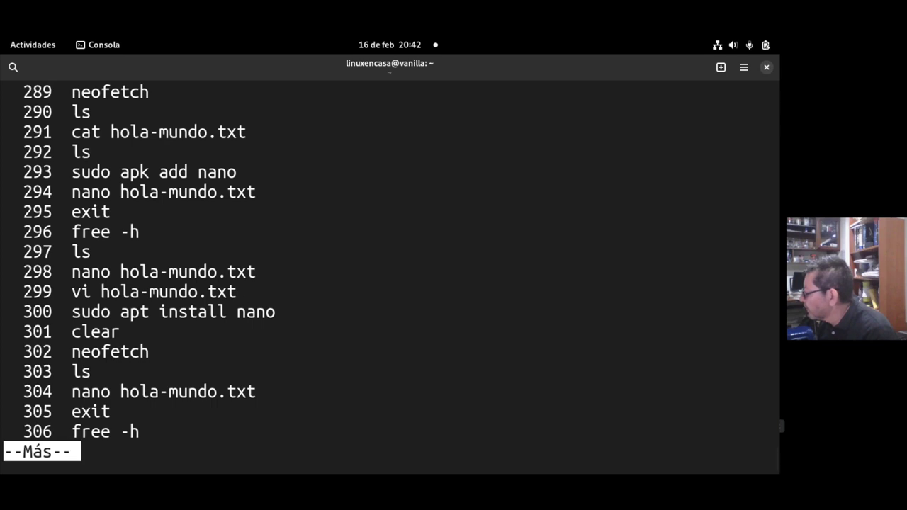
key(space)
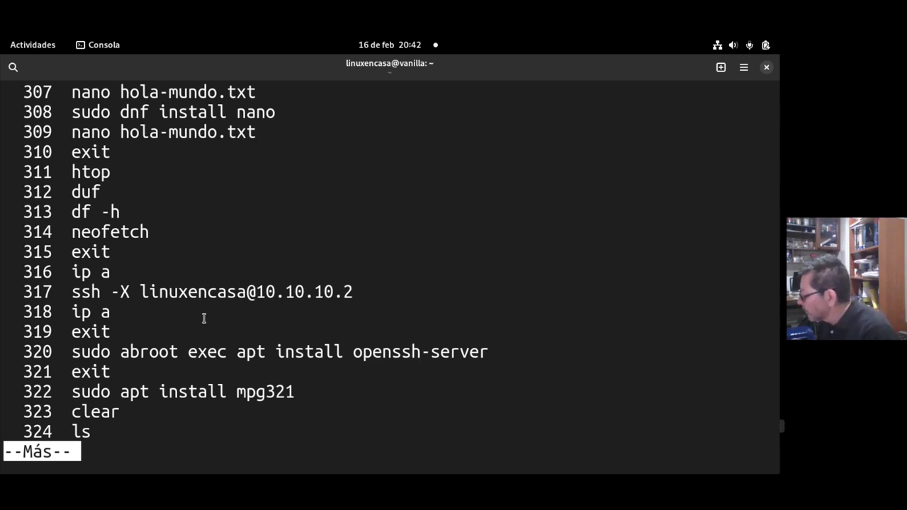
key(space)
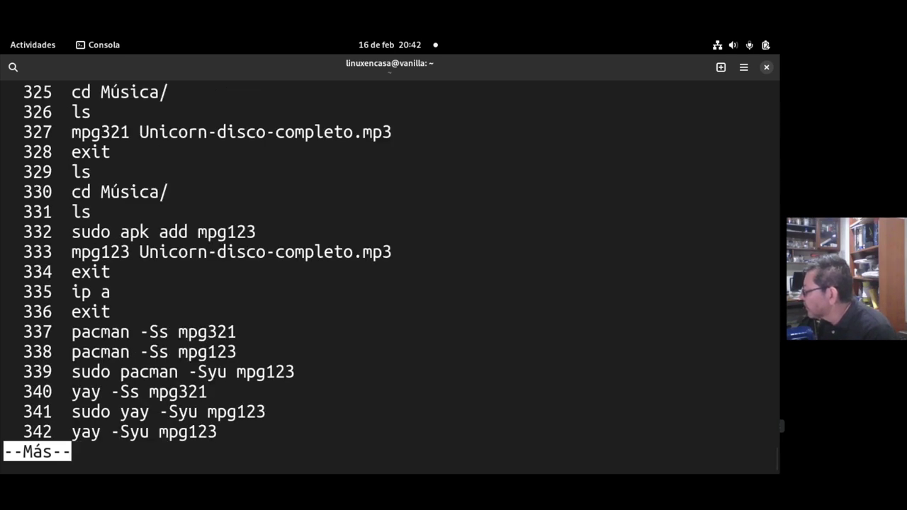
key(space)
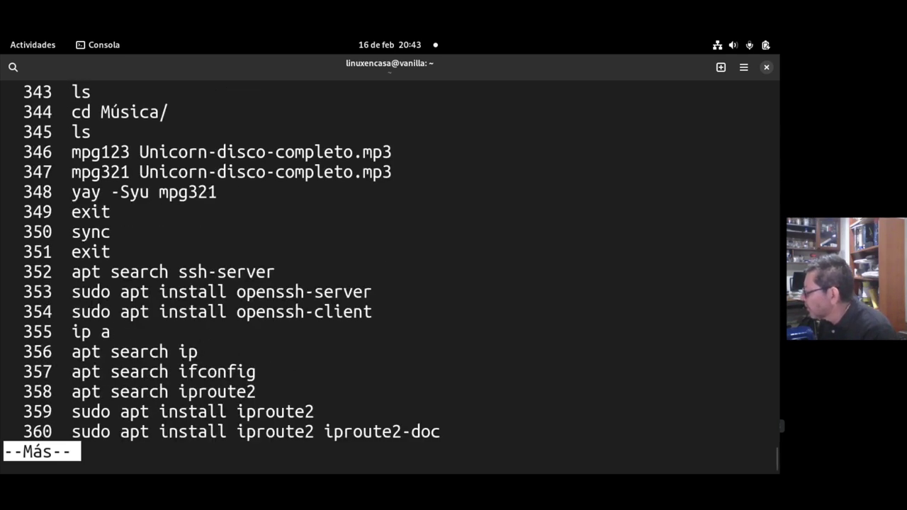
key(space)
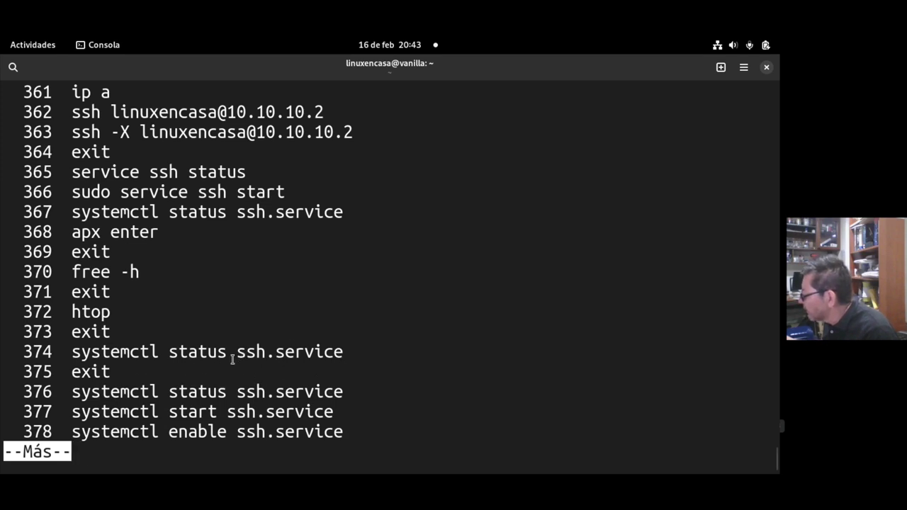
key(space)
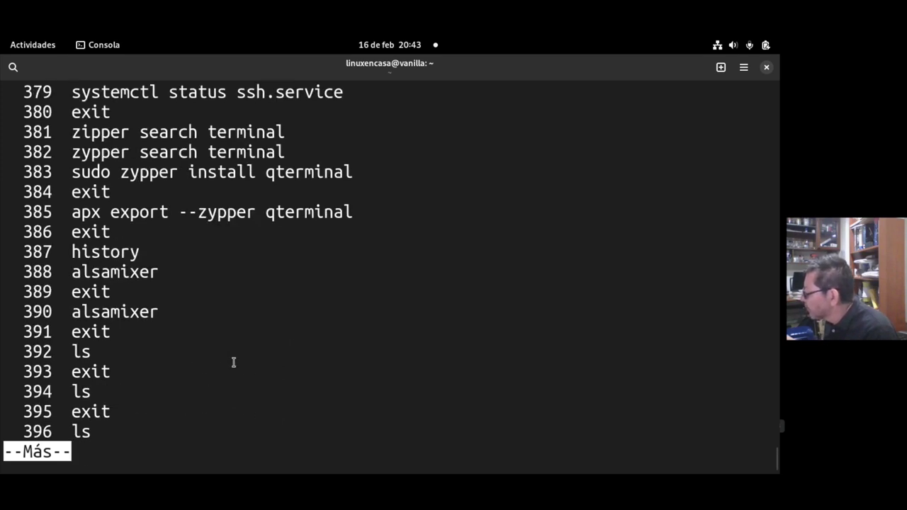
key(space)
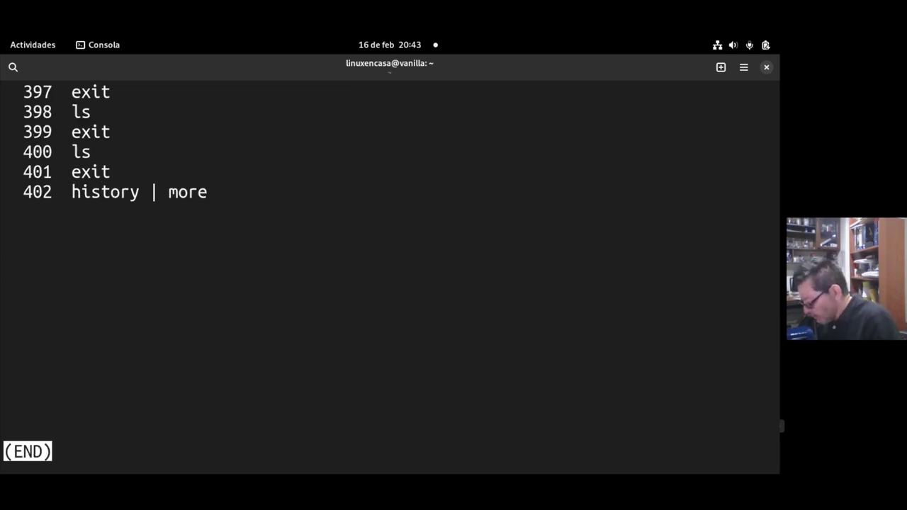
key(q)
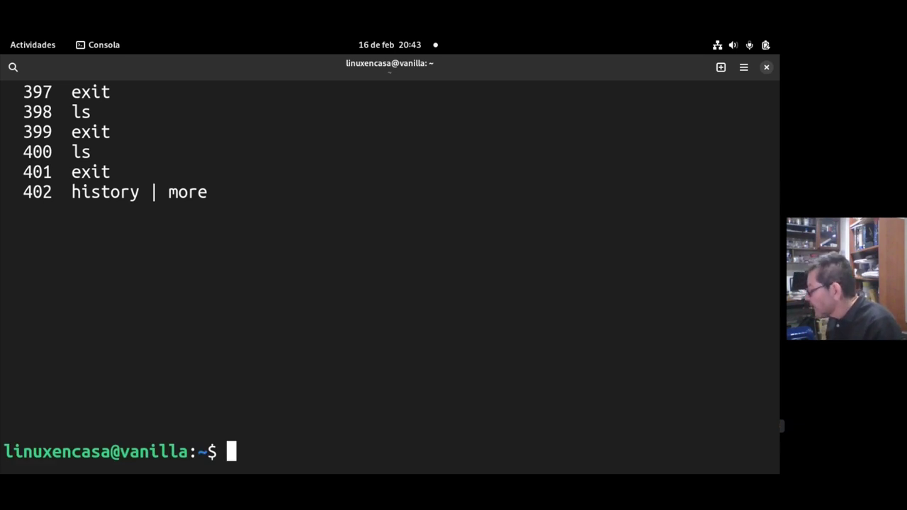
Print .bashrc with cat and highlight its final block that runs clear and neofetch at terminal startup, then clear the highlight.
text(ls)
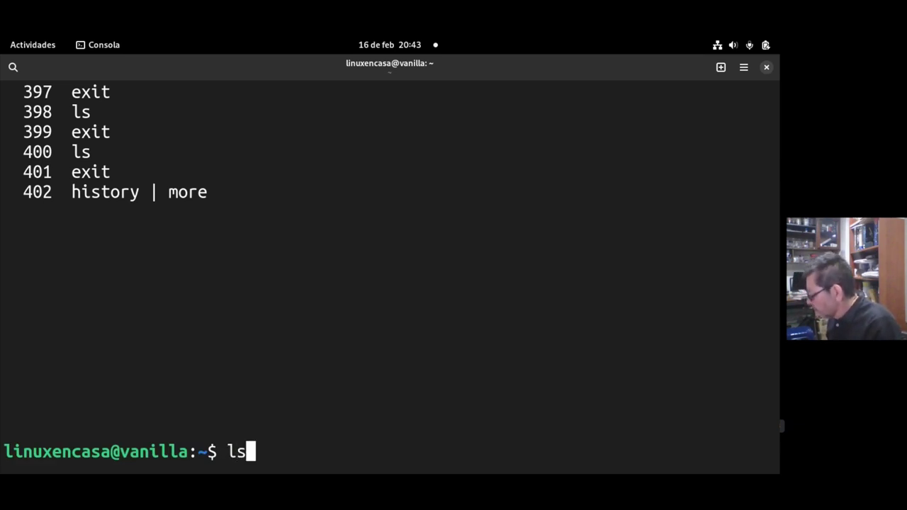
key(BackSpace)
key(BackSpace)
text(cat .bash)
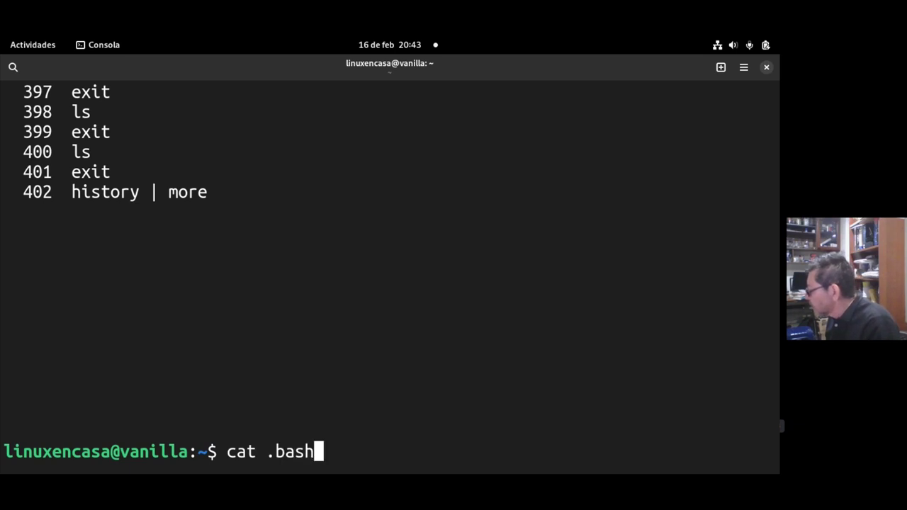
text(rc)
key(Return)
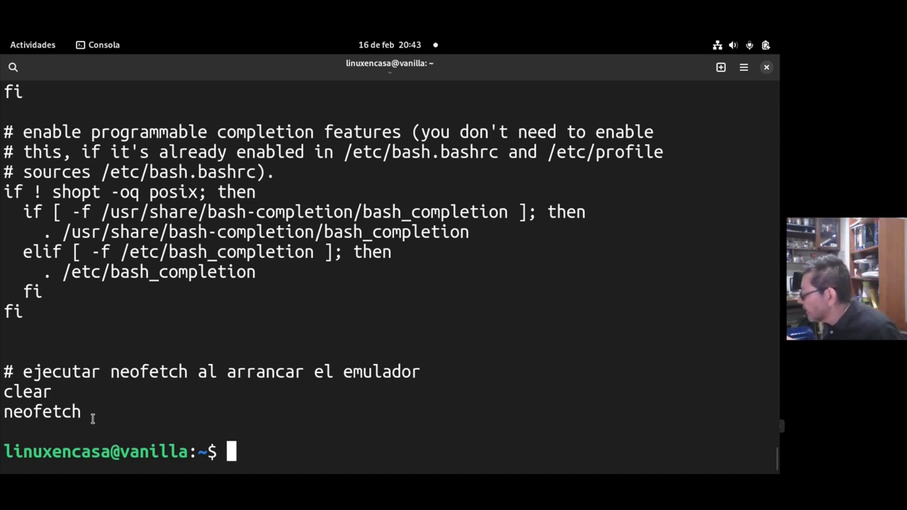
drag(93, 415, 23, 373)
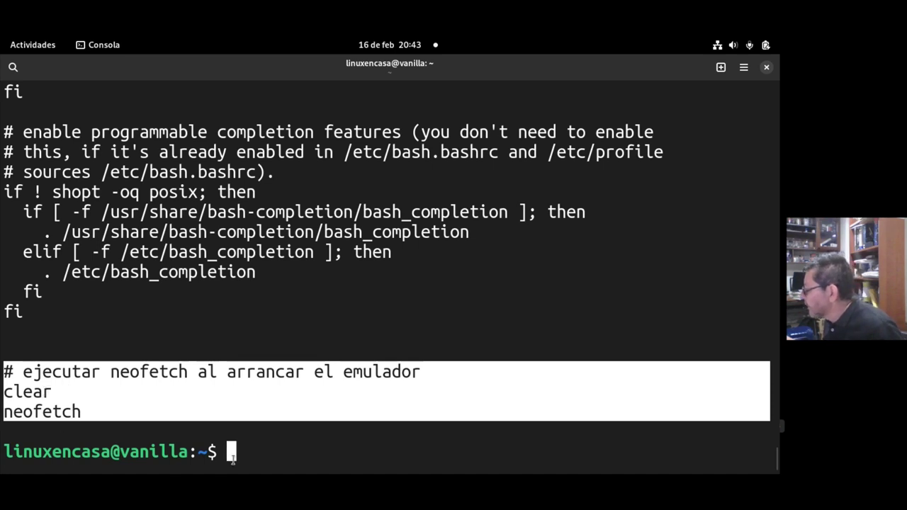
click(257, 450)
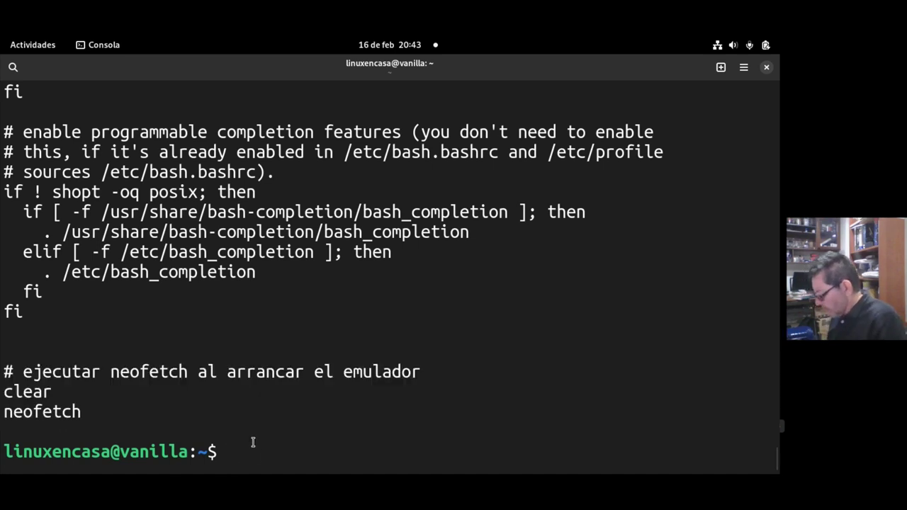
End the Console session with exit and reopen Console in a maximized window.
text(exit)
key(Return)
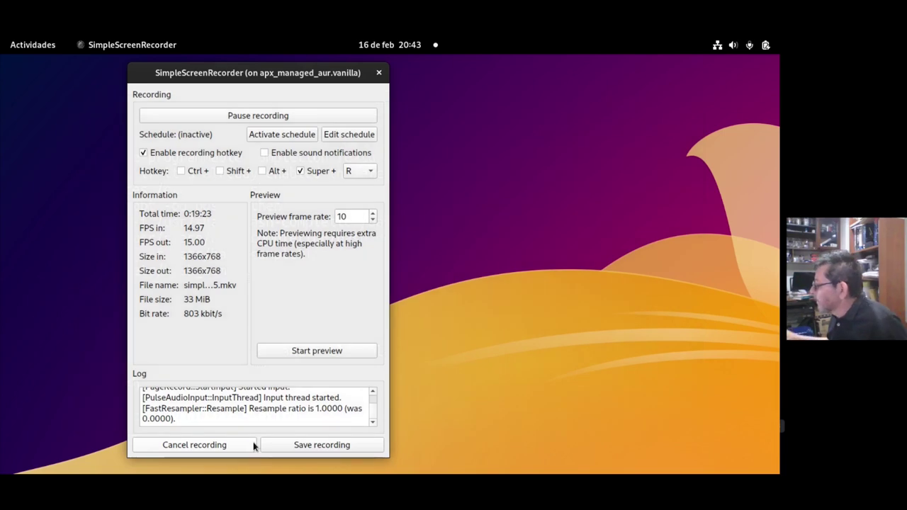
key(super)
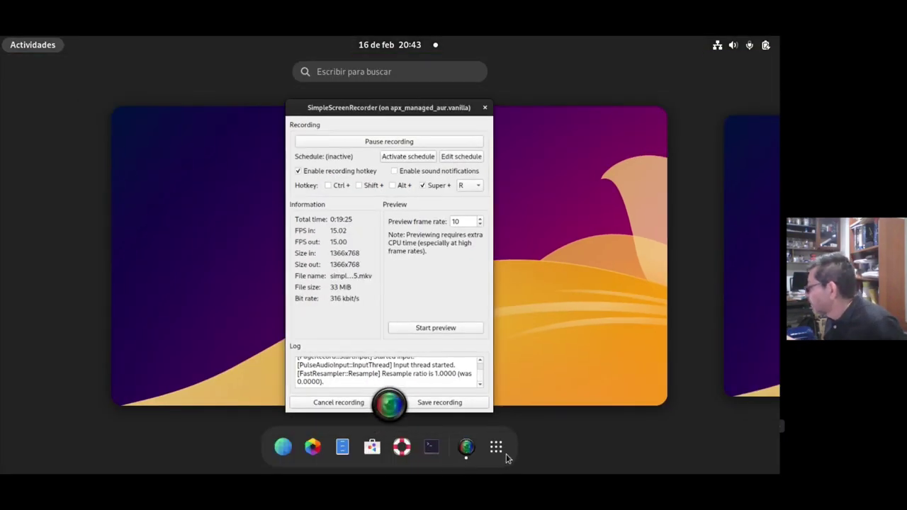
click(432, 448)
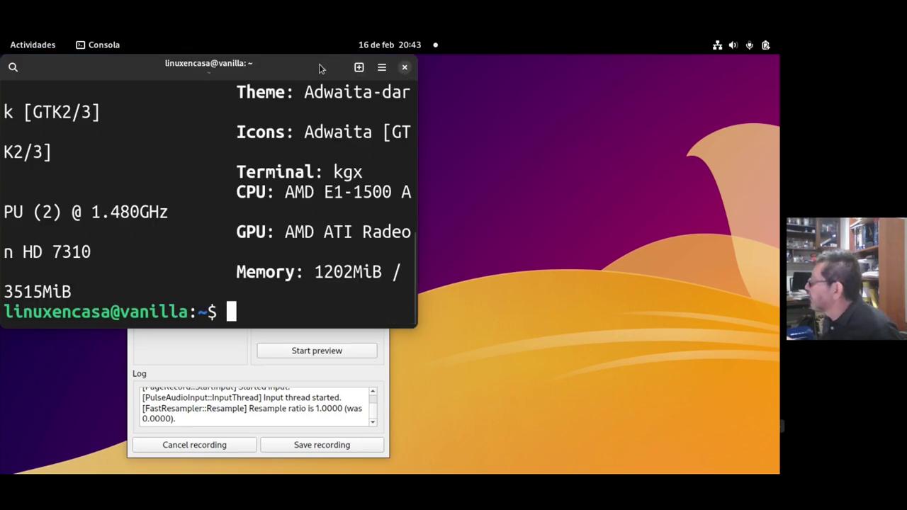
double_click(326, 68)
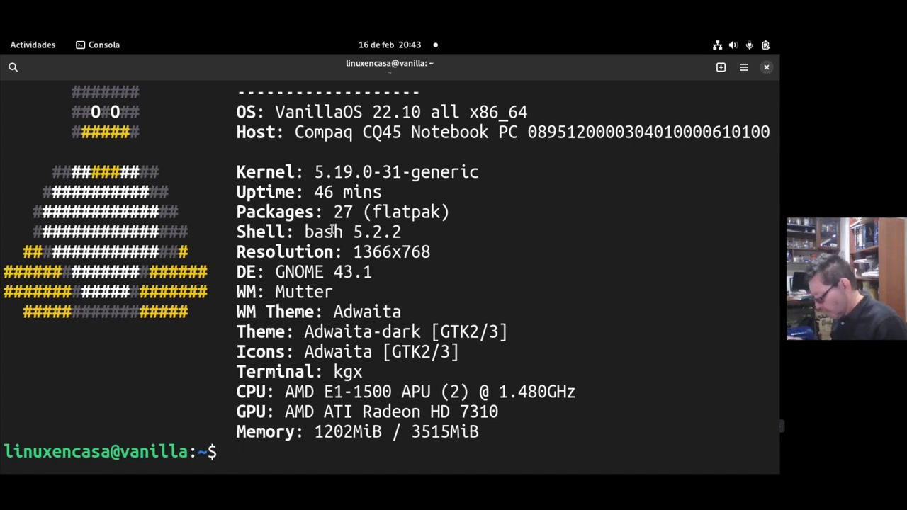
Reduce the Console text by one zoom level, rerun neofetch on a cleared screen, and close the window.
key(ctrl+minus)
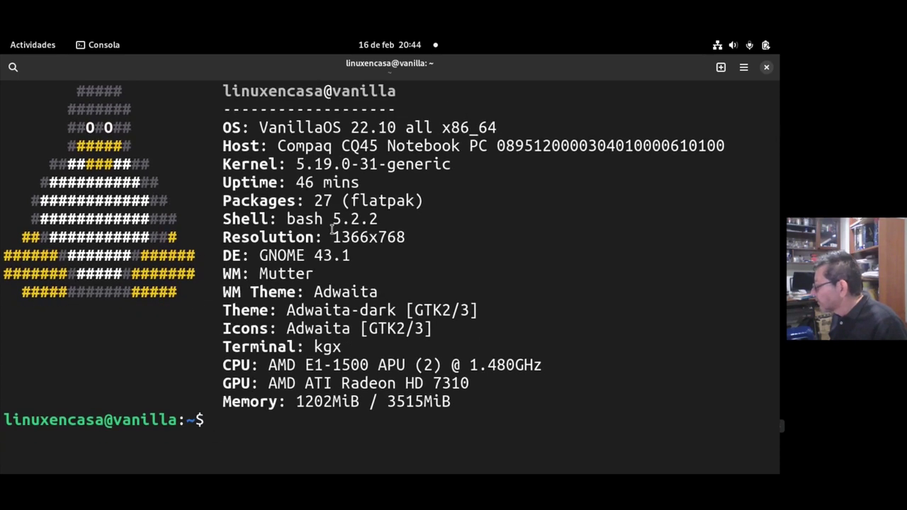
text(clear)
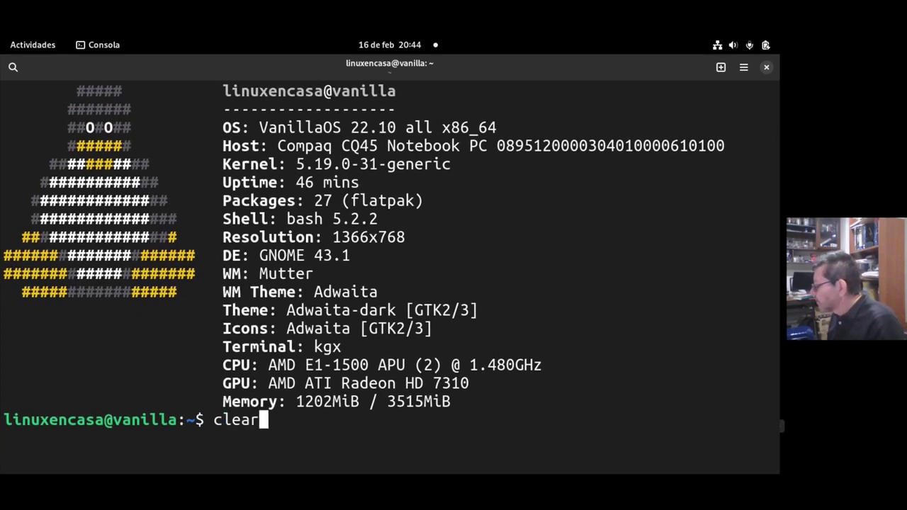
key(Return)
text(neofetch)
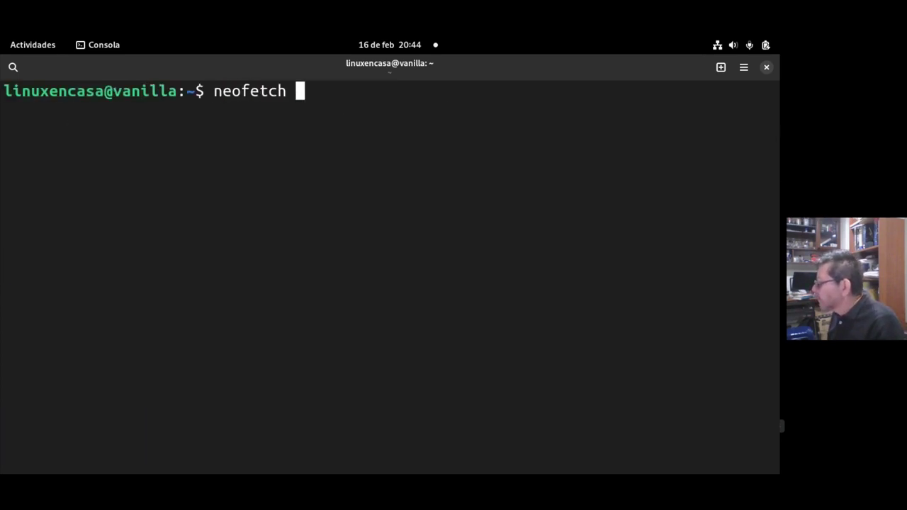
key(Return)
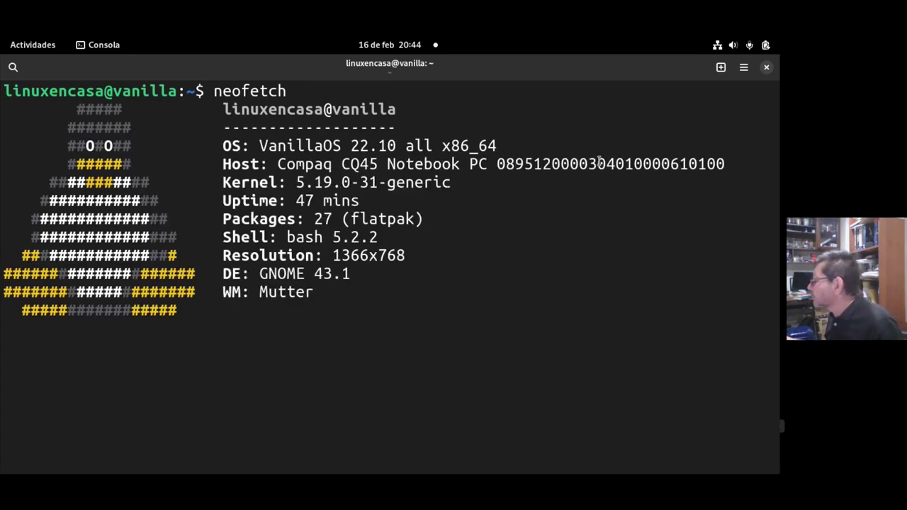
click(768, 68)
Launch the Alacritty container terminal from the aa-contenedores application folder and maximize its window to examine the neofetch output.
key(super)
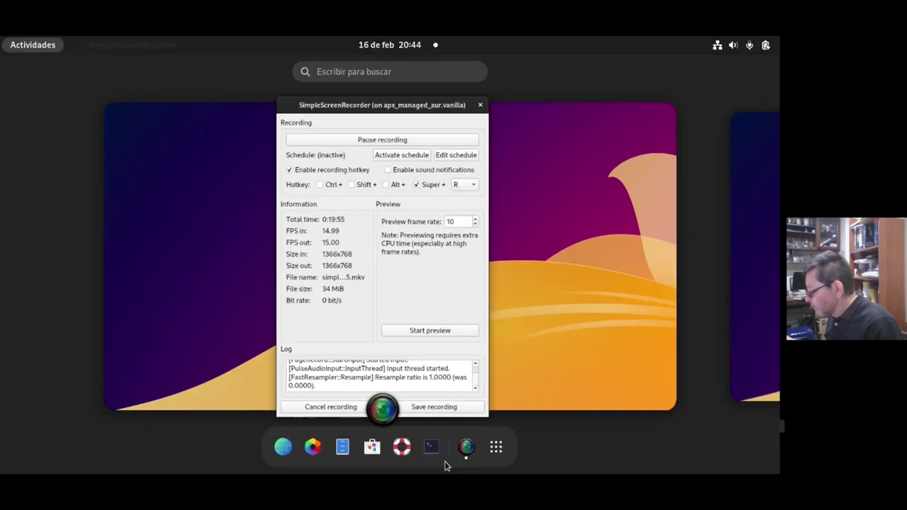
click(496, 446)
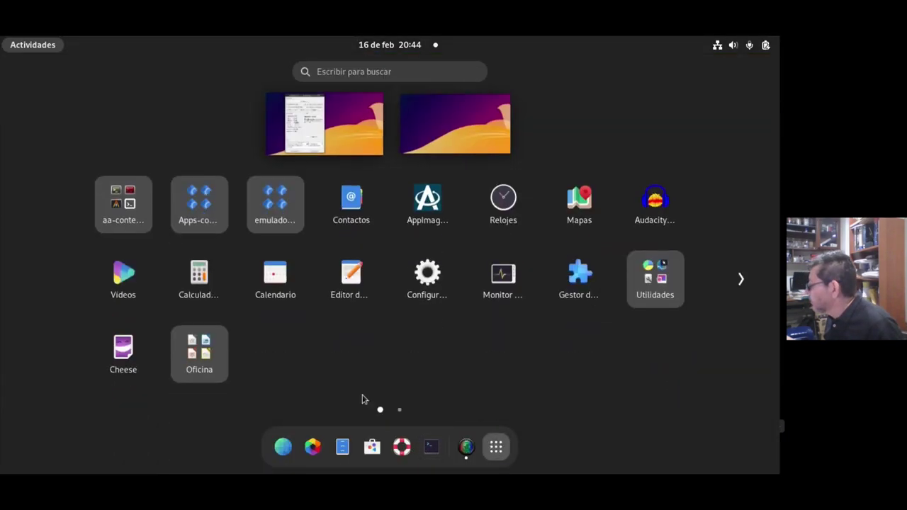
click(120, 211)
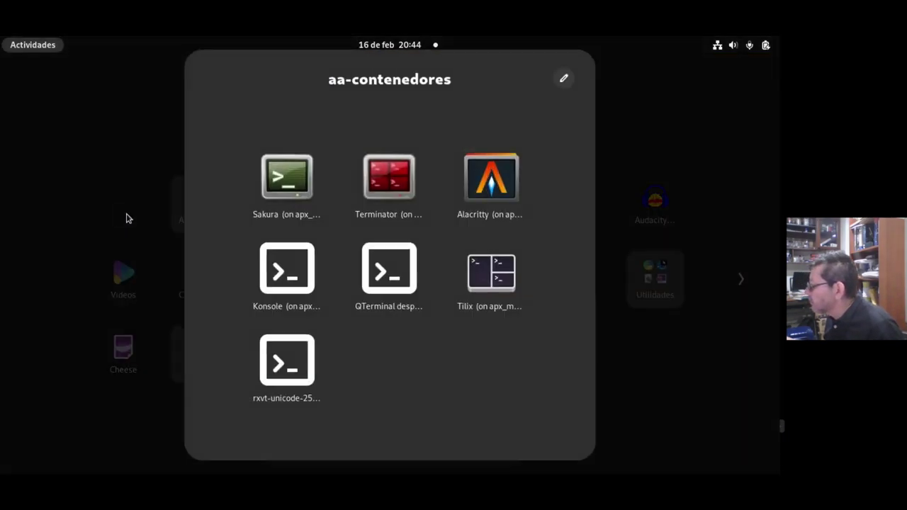
click(488, 182)
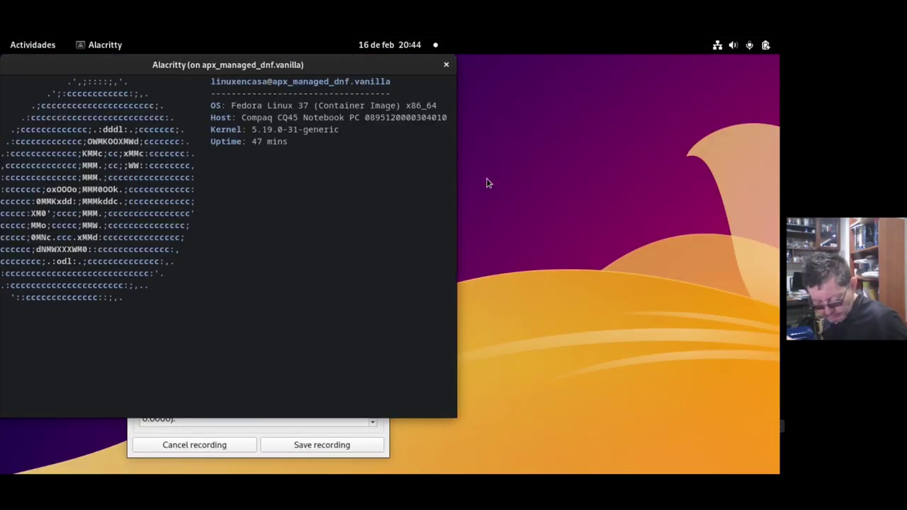
double_click(396, 66)
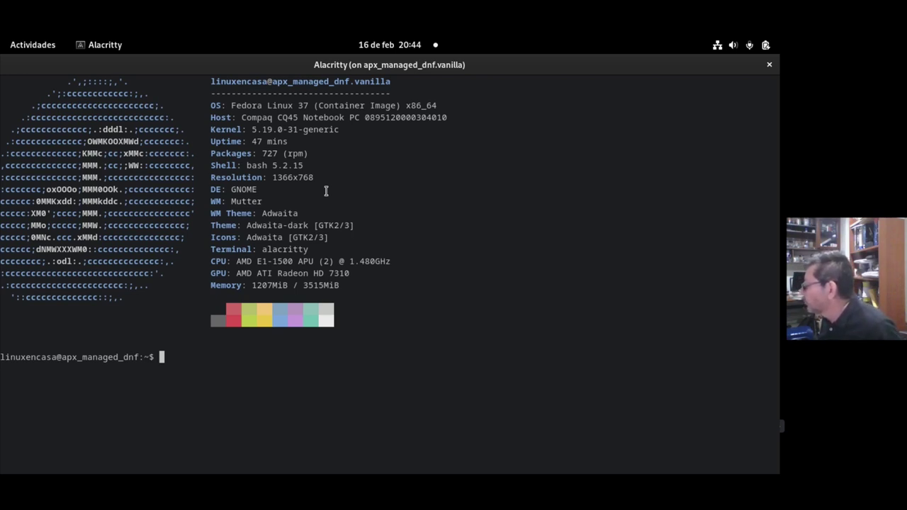
Close the Alacritty container terminal with the exit command.
text(exi)
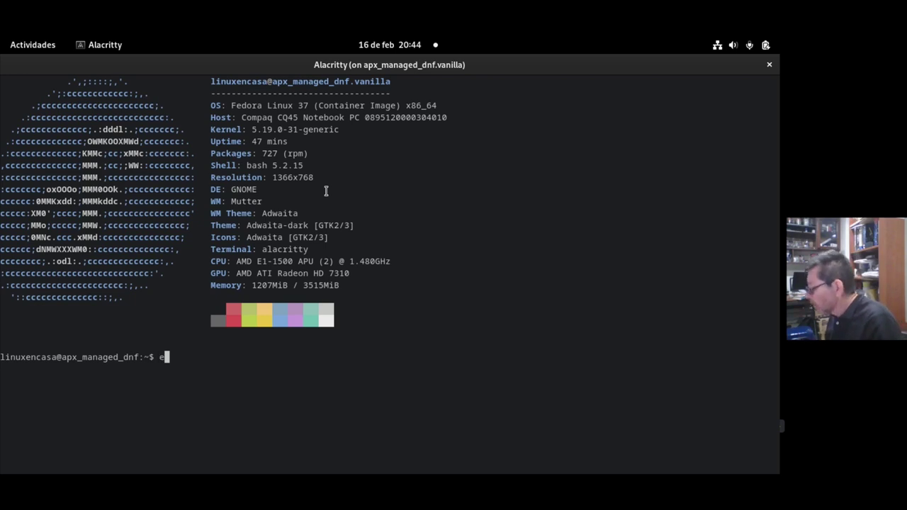
text(t)
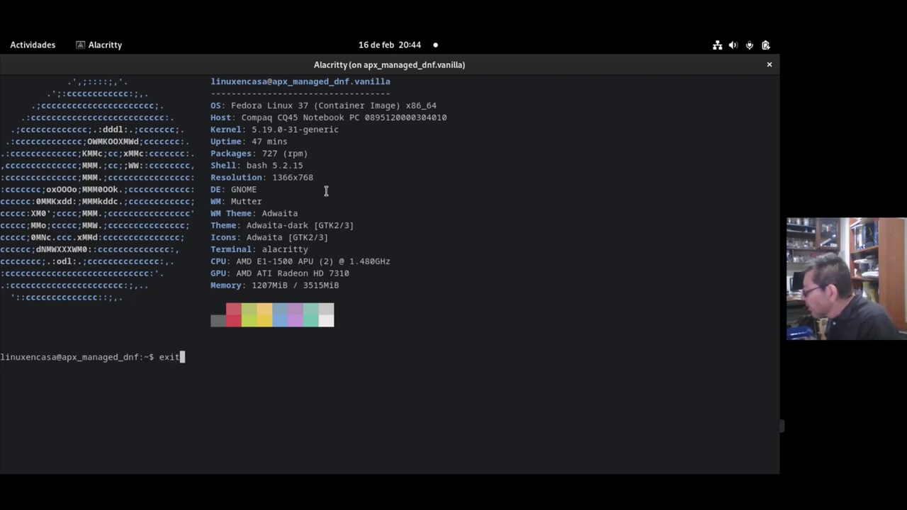
key(Return)
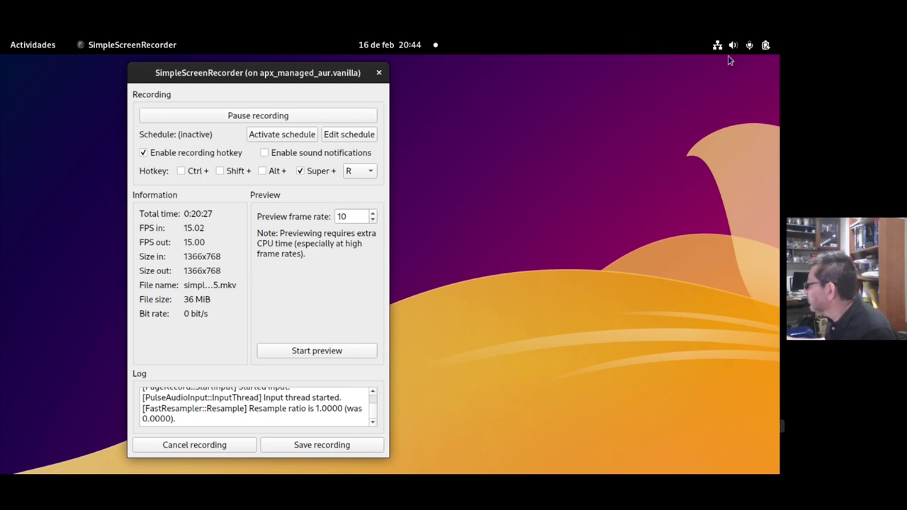
Open the system settings and review Fecha y hora and Región e idioma, including Gestionar idiomas instalados.
click(765, 45)
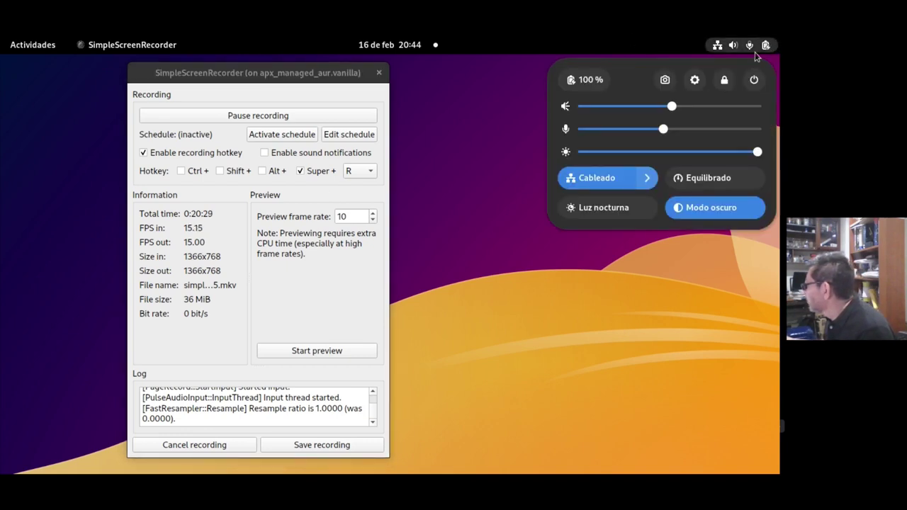
click(694, 81)
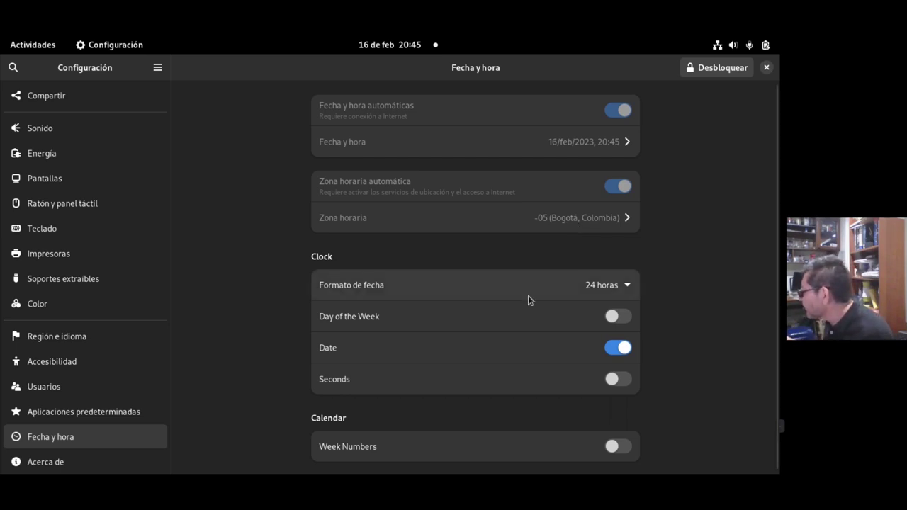
click(28, 342)
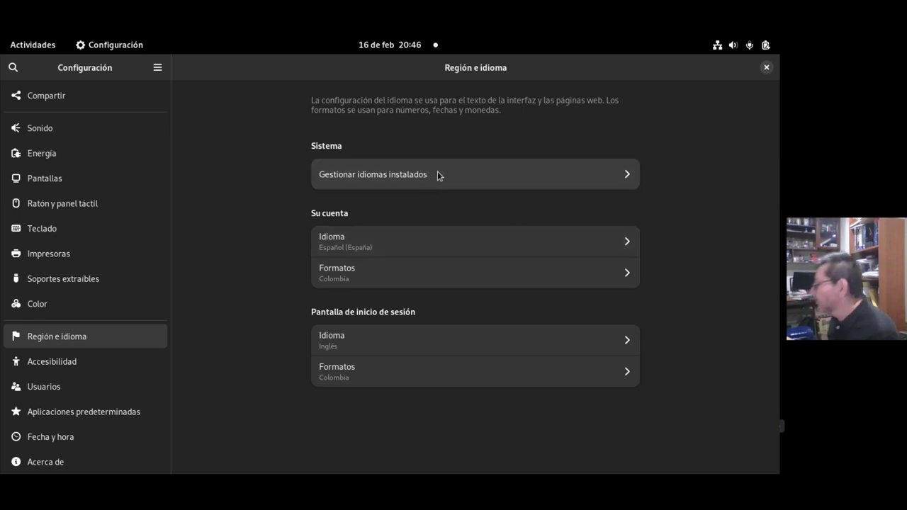
click(626, 177)
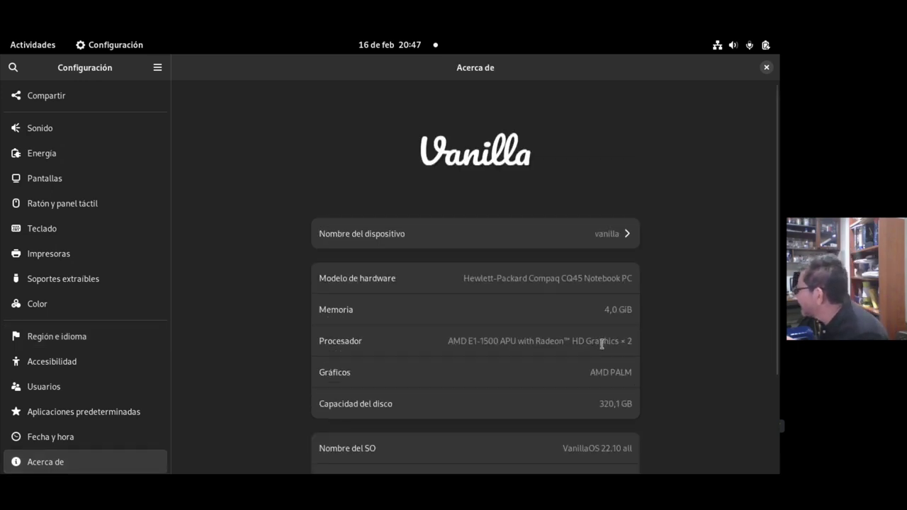
Review the hardware and operating system details in Acerca de, and close the system settings.
scroll(601, 343, down, 3)
scroll(599, 344, up, 1)
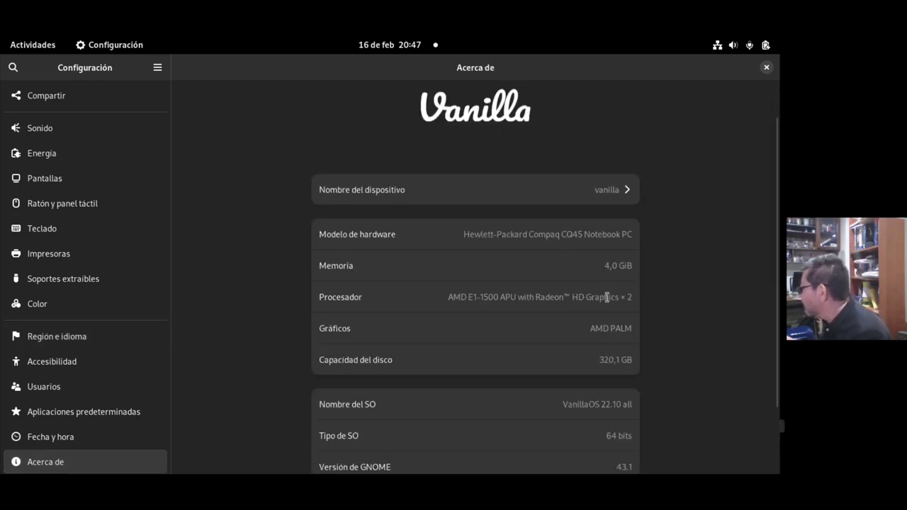
scroll(603, 298, down, 1)
scroll(598, 299, down, 1)
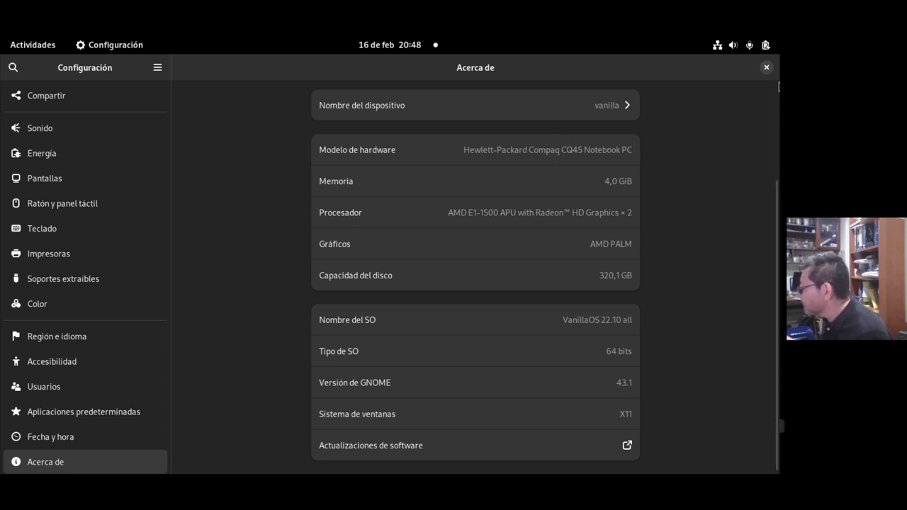
click(766, 68)
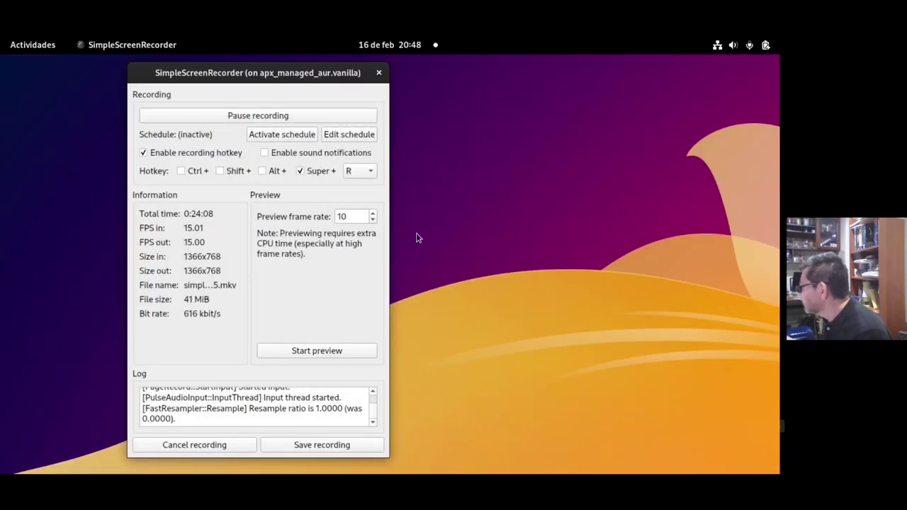
Preview the ongoing recording briefly in SimpleScreenRecorder and stop the preview.
click(302, 350)
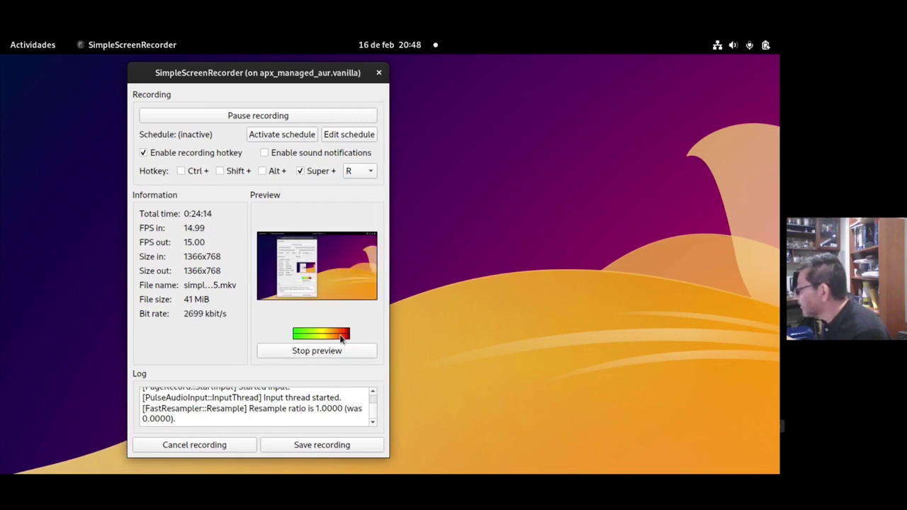
click(305, 359)
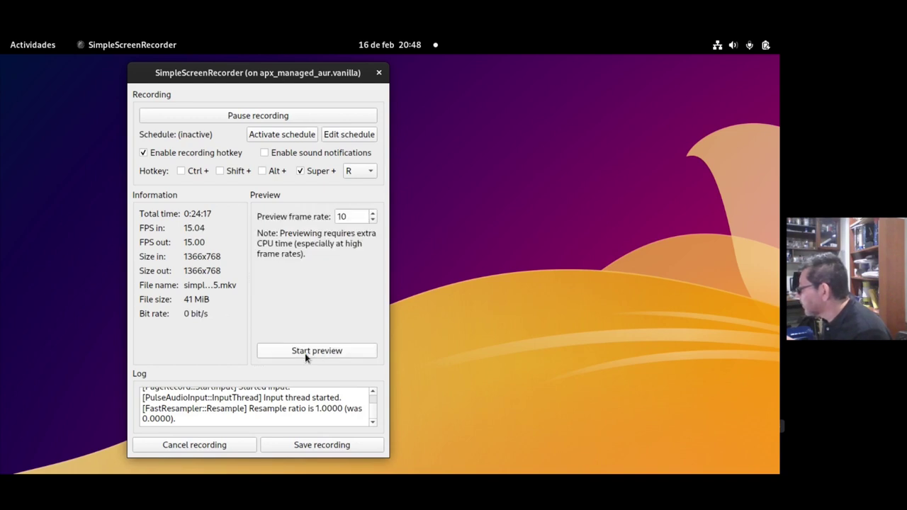
Switch to Console and show the disk space usage in readable units with df -h.
click(293, 444)
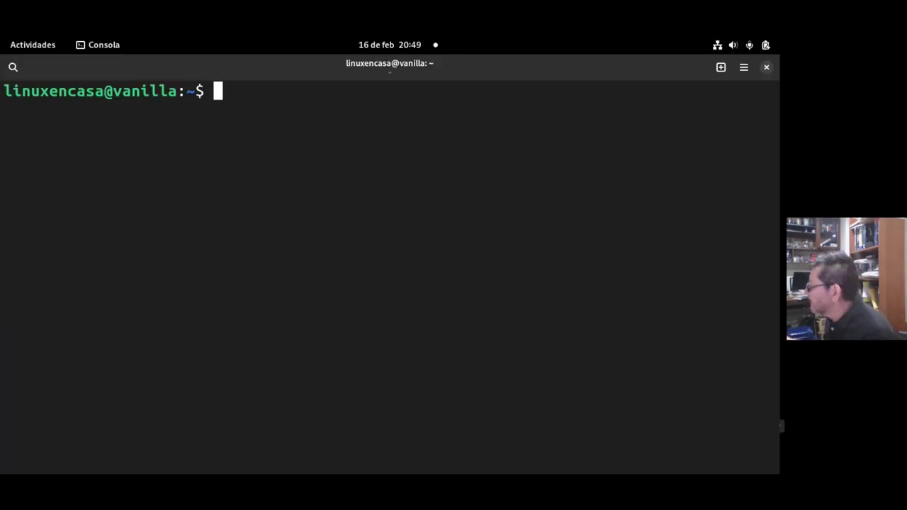
text(df -h)
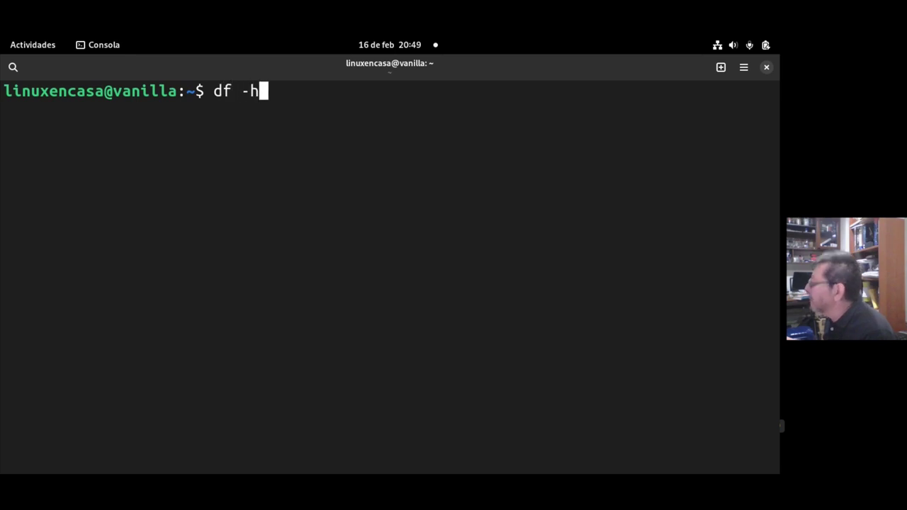
key(Return)
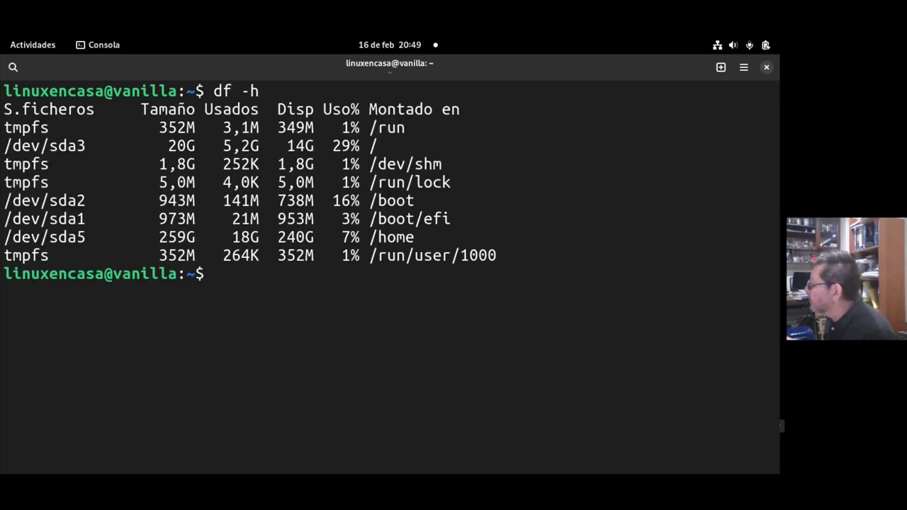
Highlight the /dev/sda3 row mounted on / with its size, and the /dev/sda5 row mounted on /home.
drag(384, 148, 2, 146)
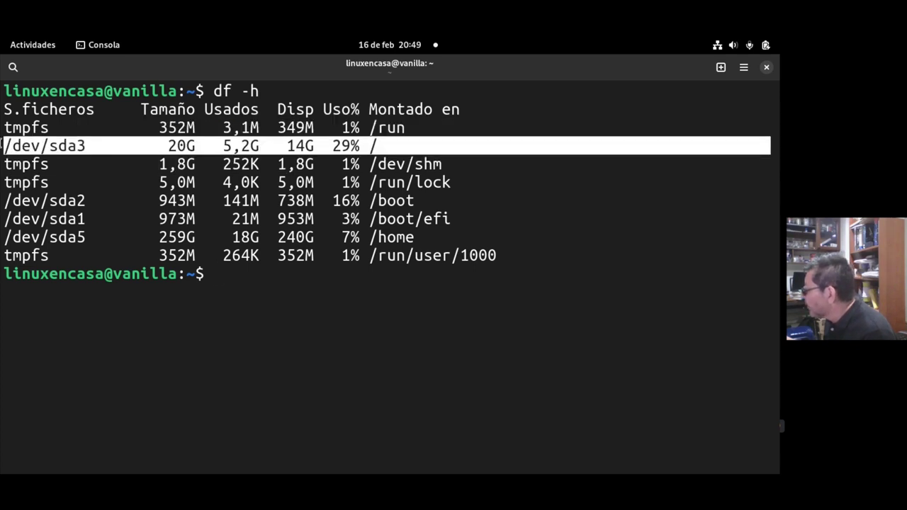
click(245, 145)
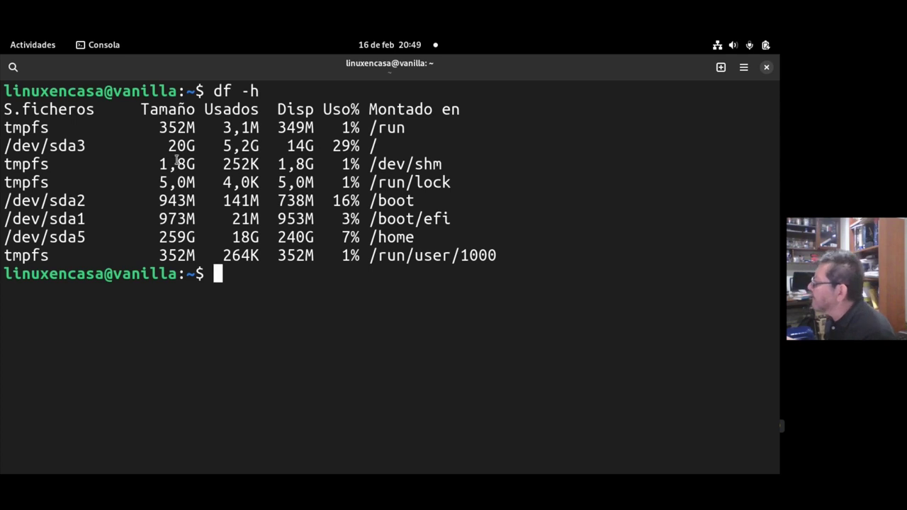
drag(195, 147, 162, 149)
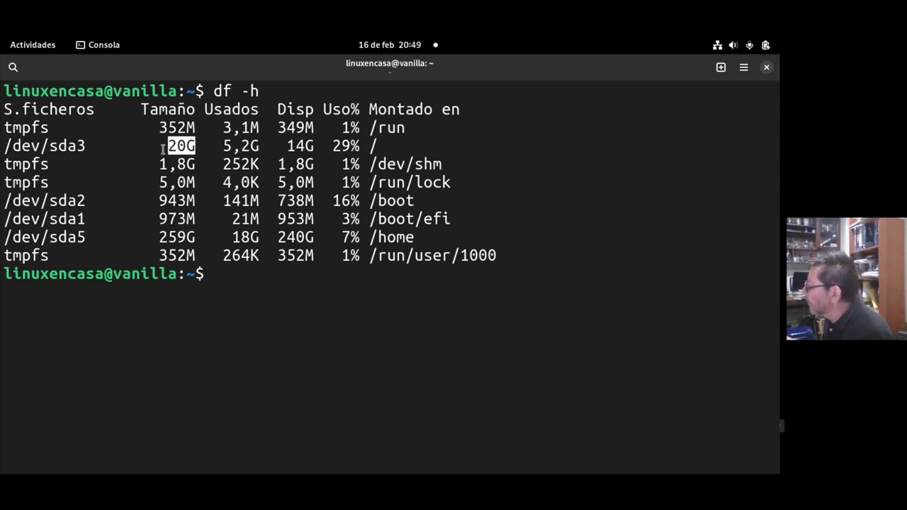
click(406, 143)
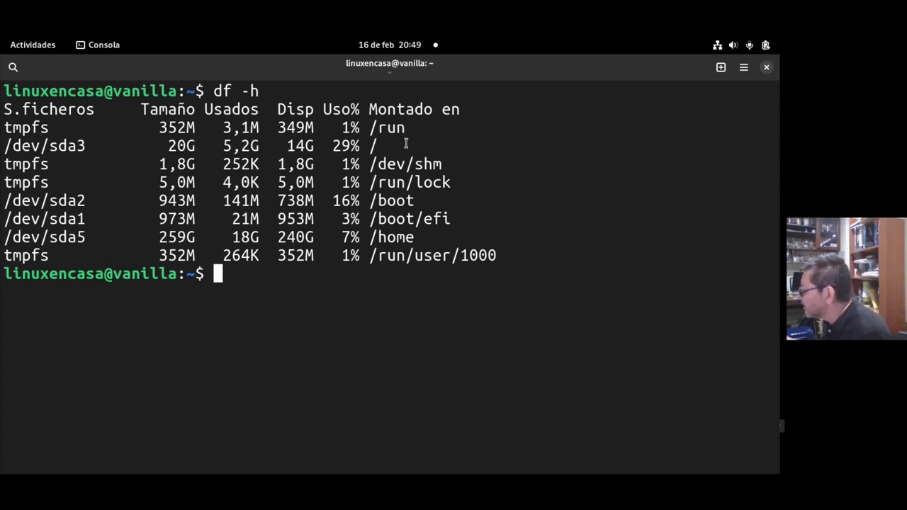
drag(390, 146, 110, 151)
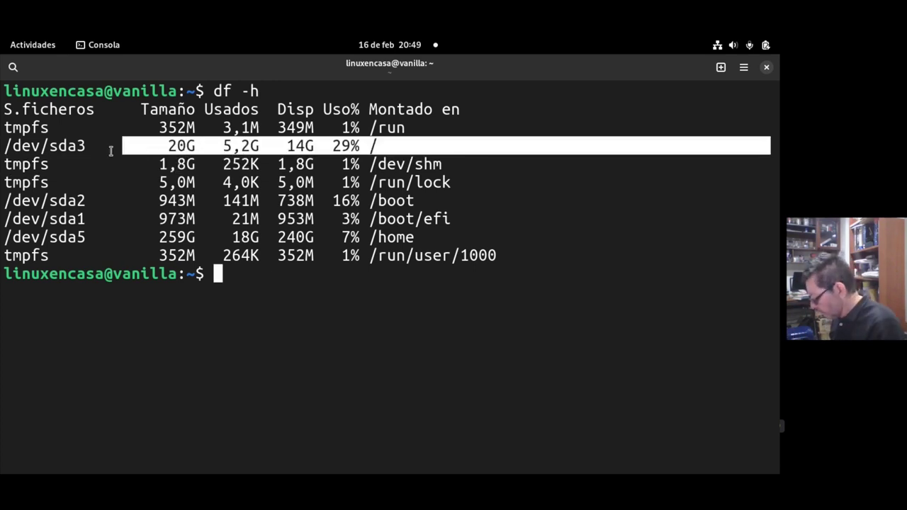
click(430, 147)
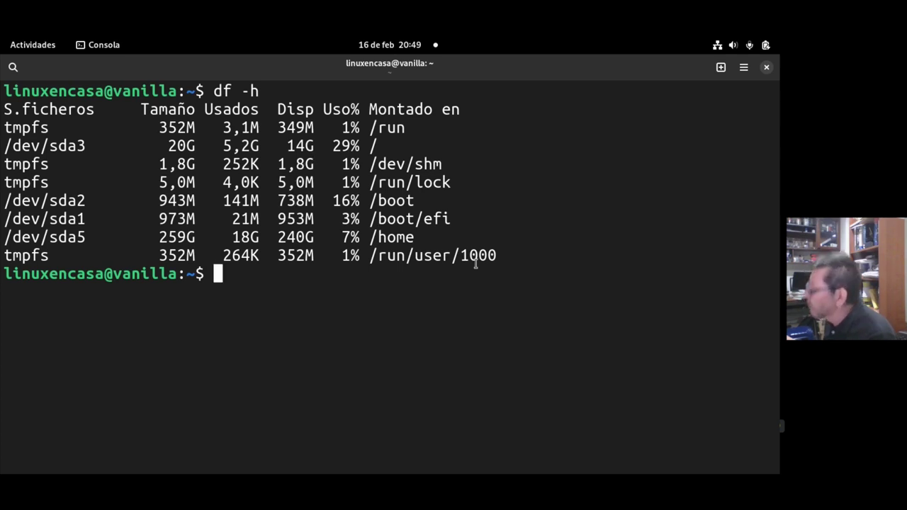
drag(429, 238, 3, 241)
triple_click(2, 241)
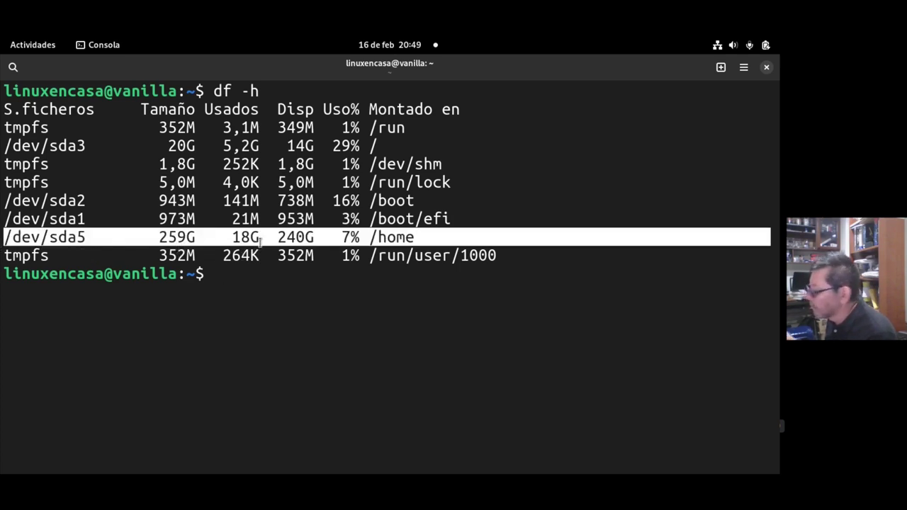
List the block devices with lsblk and highlight the sda4 and sda3 partitions in the output.
click(239, 280)
text(lsblk)
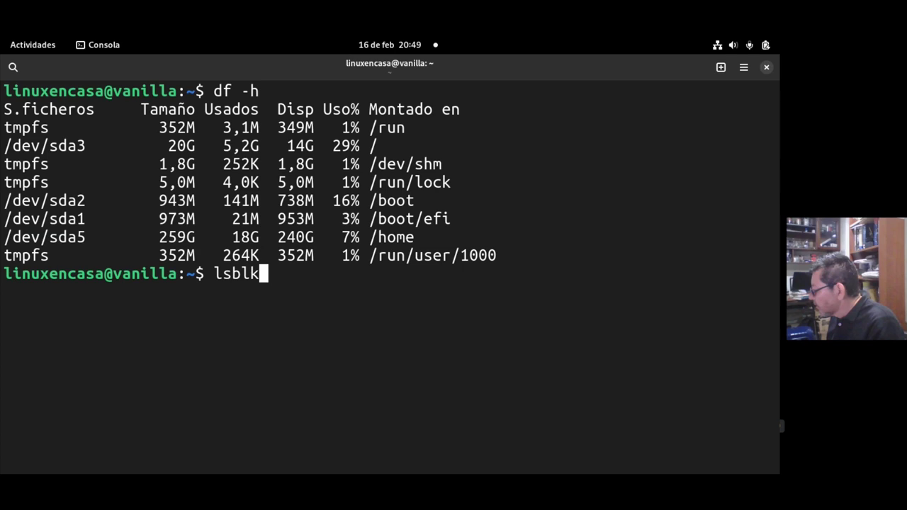
key(Return)
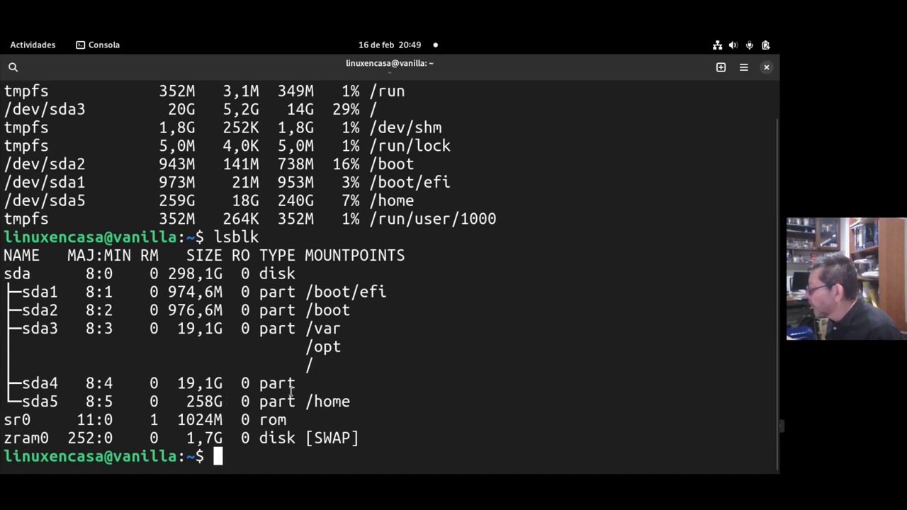
drag(306, 387, 11, 382)
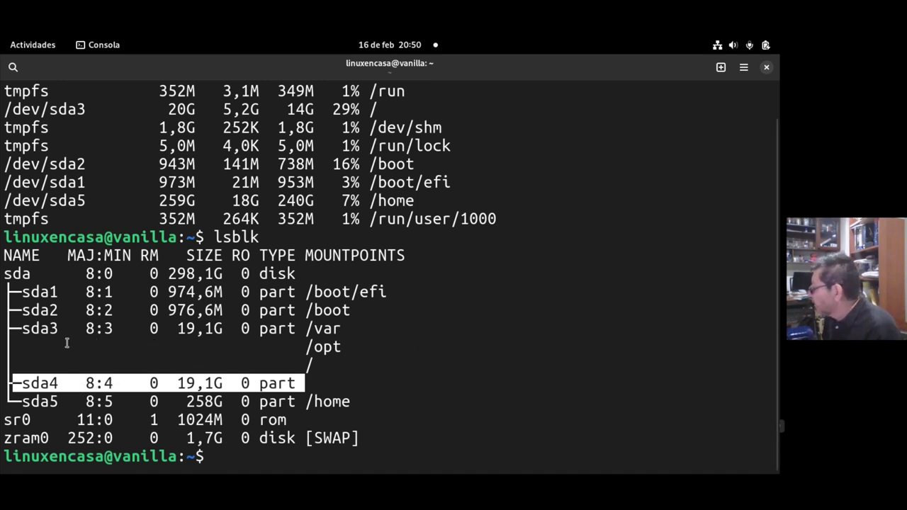
drag(63, 328, 9, 330)
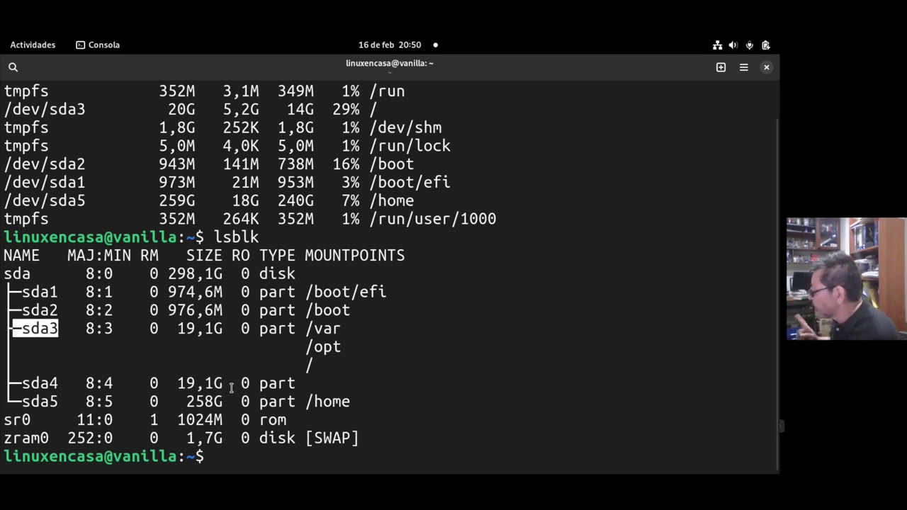
Enter the lsblk command again at the Console prompt.
text(lsbl)
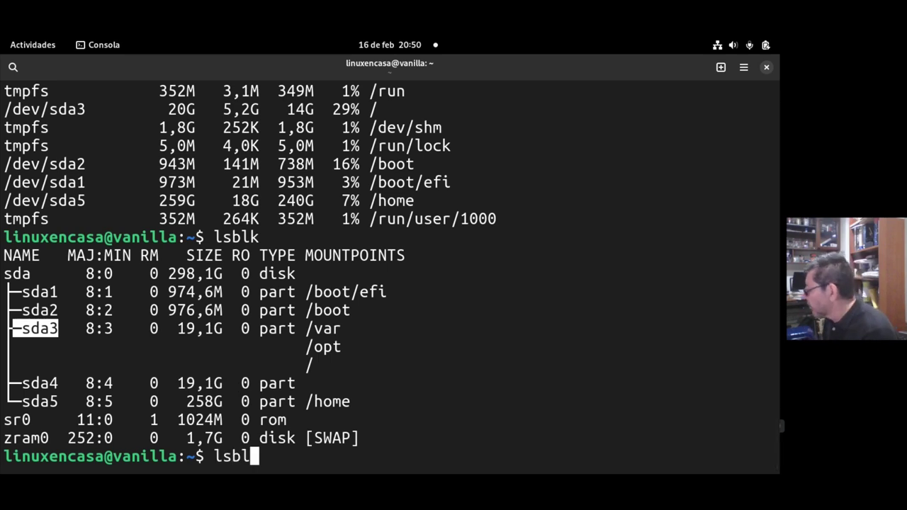